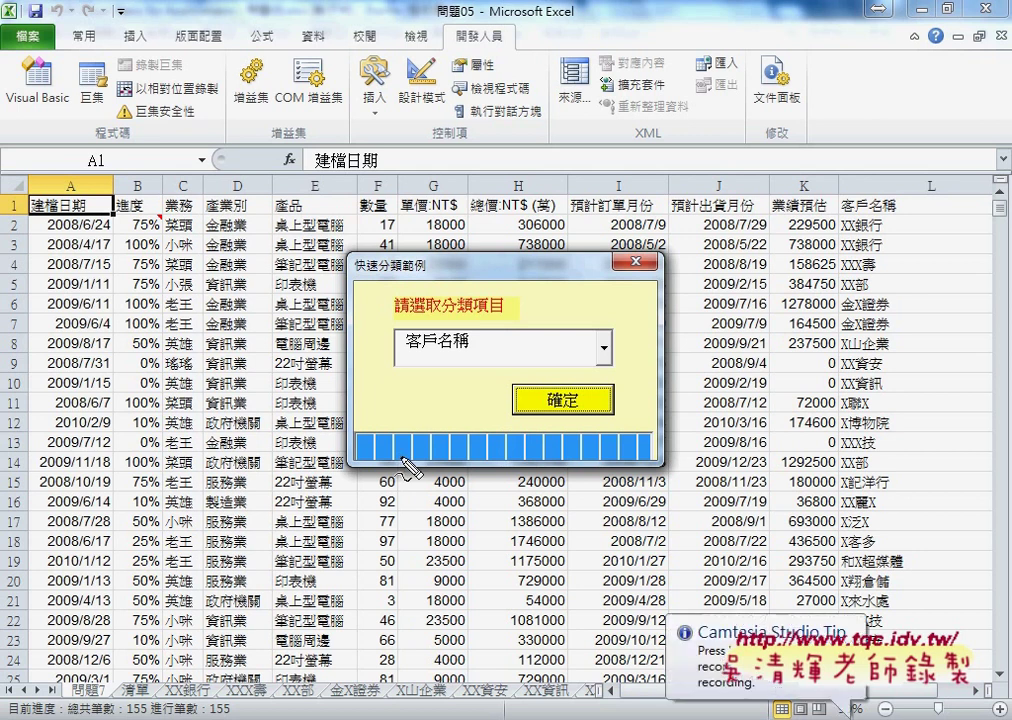
- Annotate the progress bar, marking its left end as 0 and its right end as Max
left_click_drag(352, 443, 648, 466)
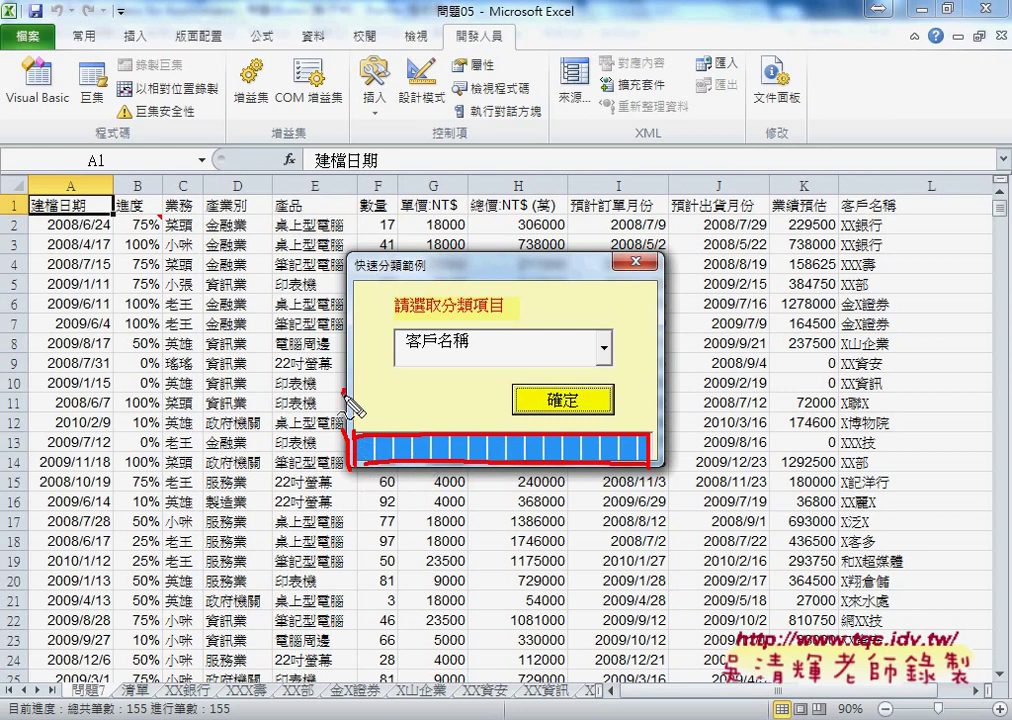
left_click_drag(340, 393, 352, 422)
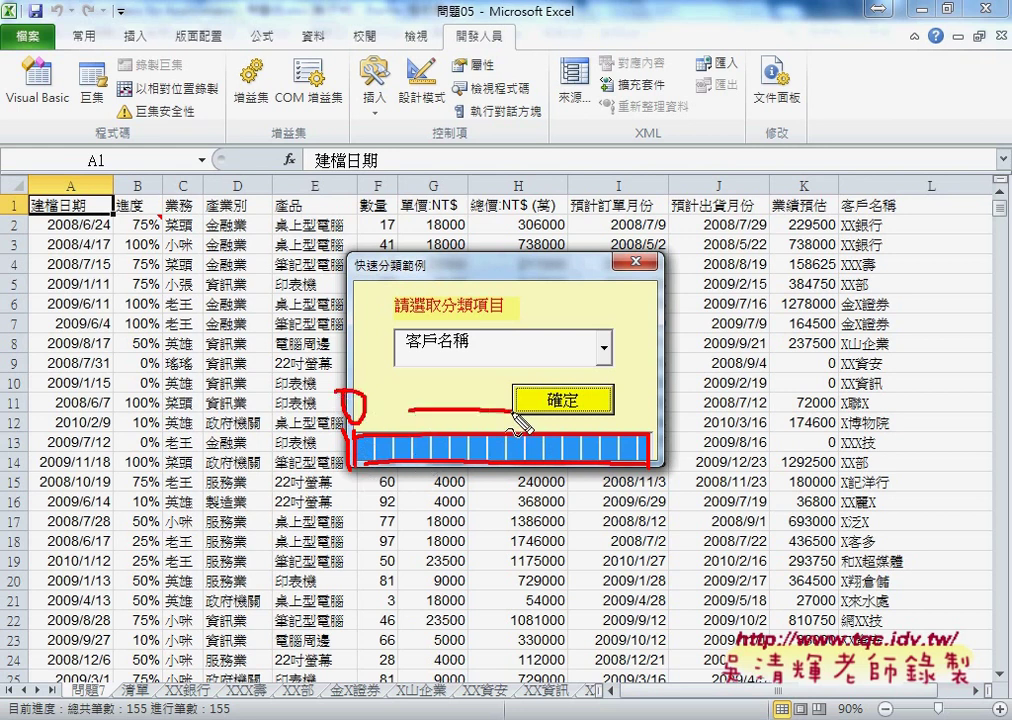
left_click_drag(409, 407, 516, 404)
left_click_drag(648, 405, 650, 462)
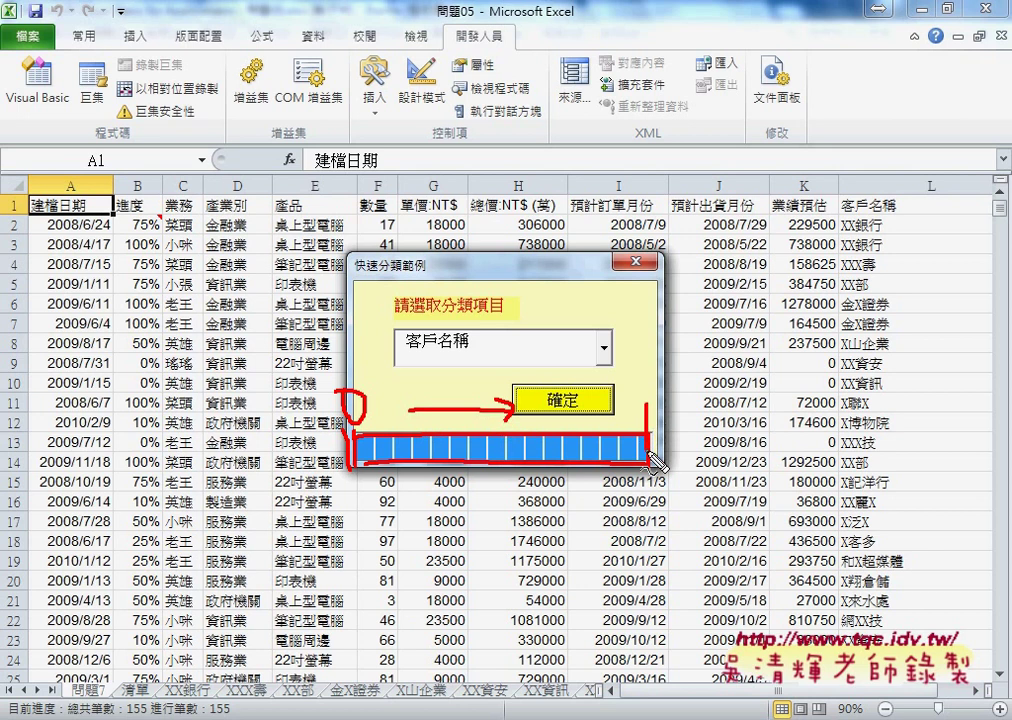
mouse_move(640, 405)
left_mouse_down()
mouse_move(652, 375)
mouse_move(668, 405)
mouse_move(710, 404)
left_mouse_up()
mouse_move(710, 381)
left_mouse_down()
mouse_move(690, 405)
mouse_move(718, 410)
left_mouse_up()
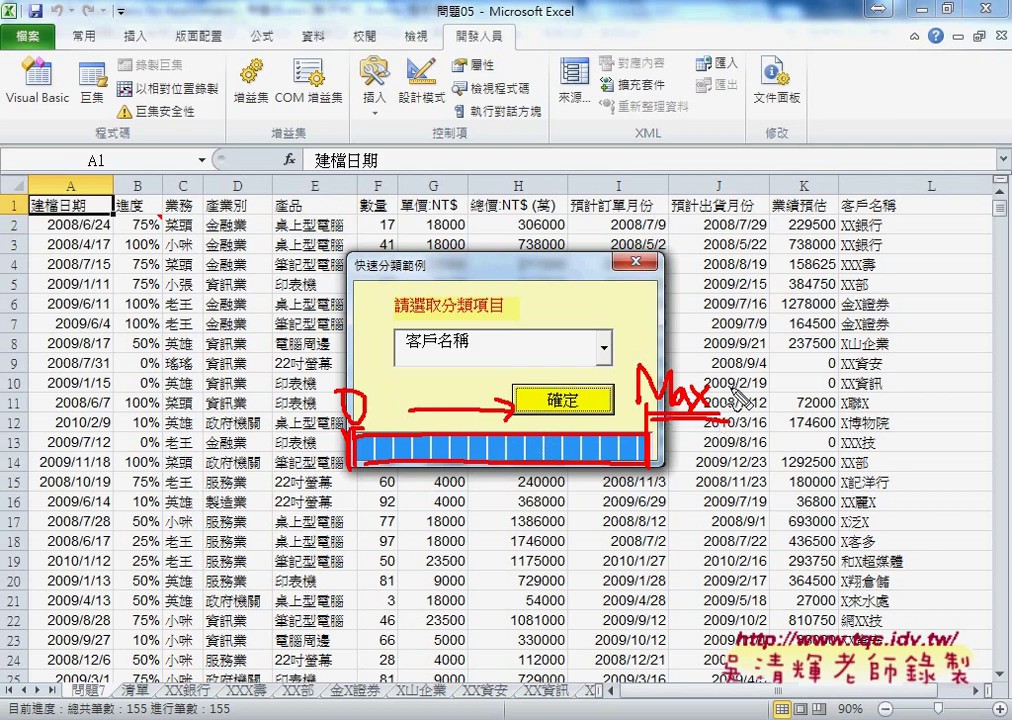
- Annotate Max as equal to r - 1, tie it to the bar's right end, then clear the marks
left_click_drag(733, 388, 752, 385)
mouse_move(736, 397)
left_mouse_down()
mouse_move(791, 386)
mouse_move(853, 411)
left_mouse_up()
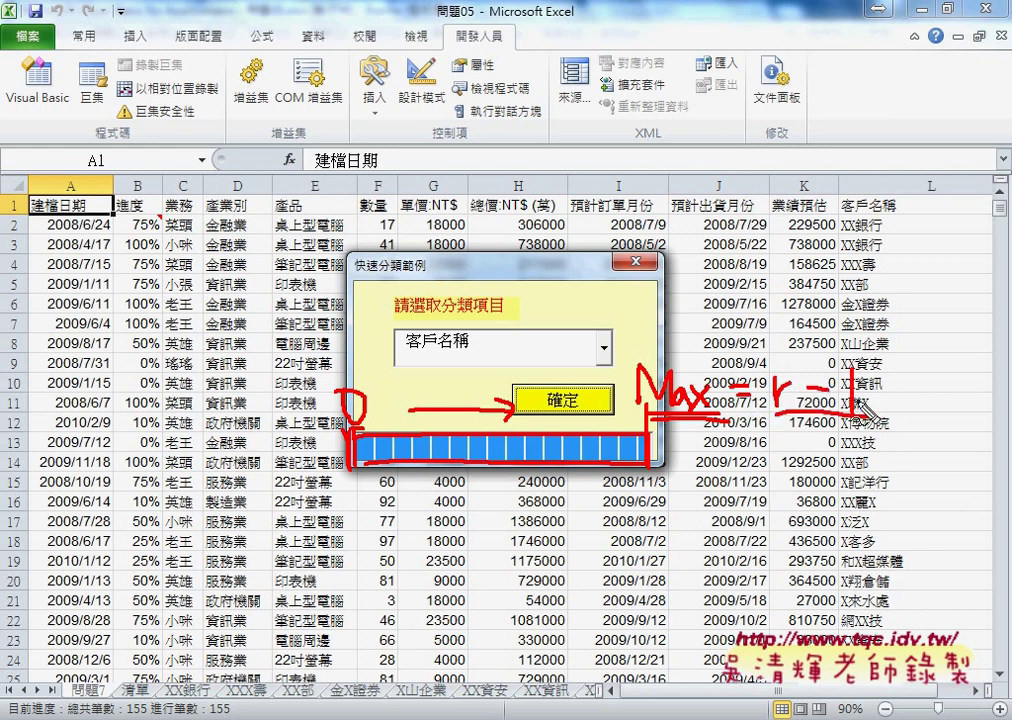
left_click_drag(862, 350, 876, 362)
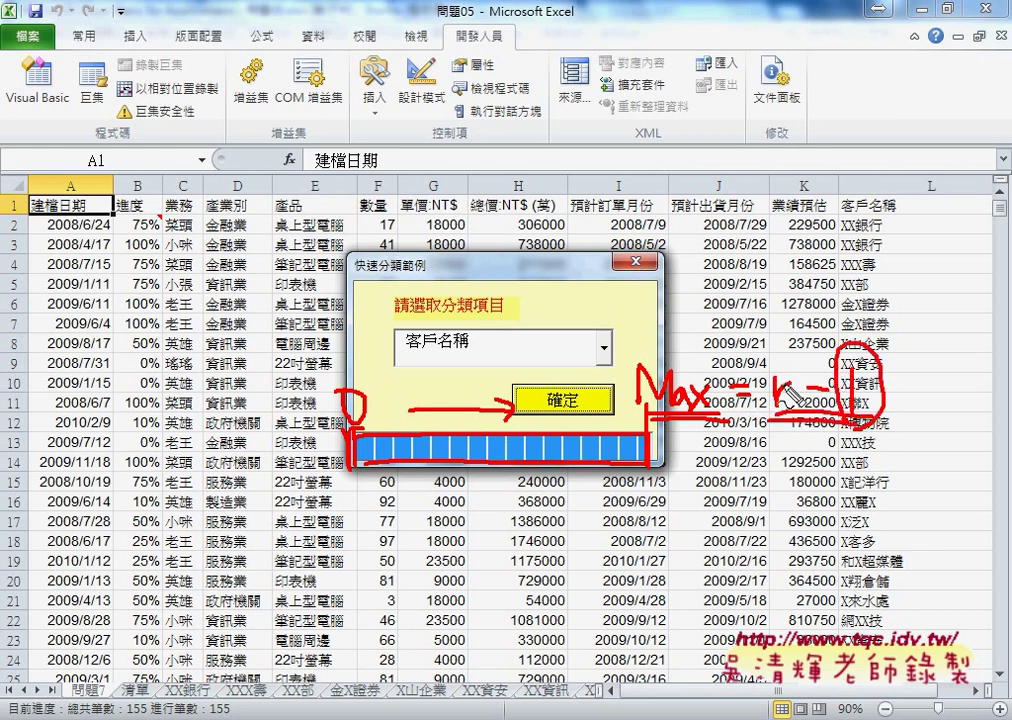
mouse_move(772, 336)
left_mouse_down()
mouse_move(706, 367)
mouse_move(724, 372)
left_mouse_up()
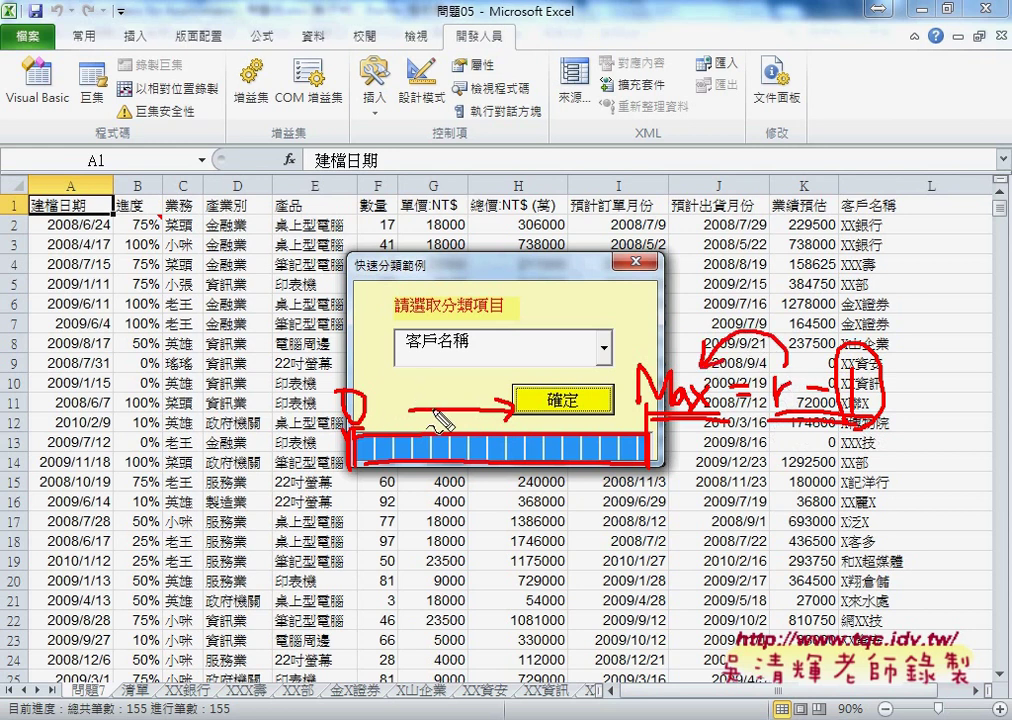
left_click_drag(650, 400, 655, 472)
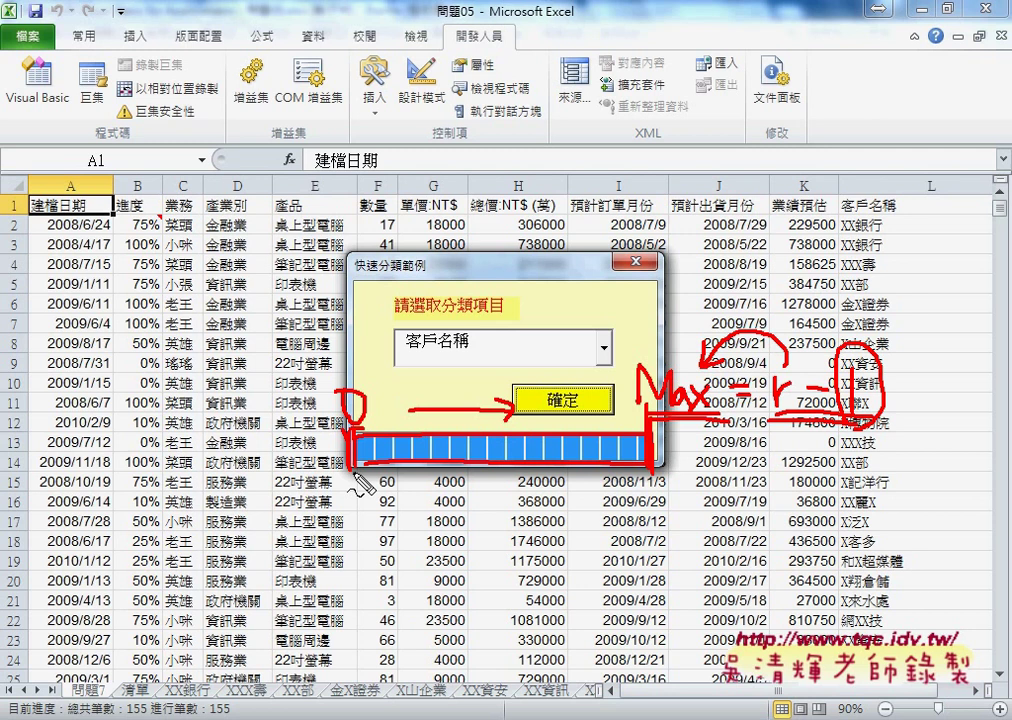
key("Escape")
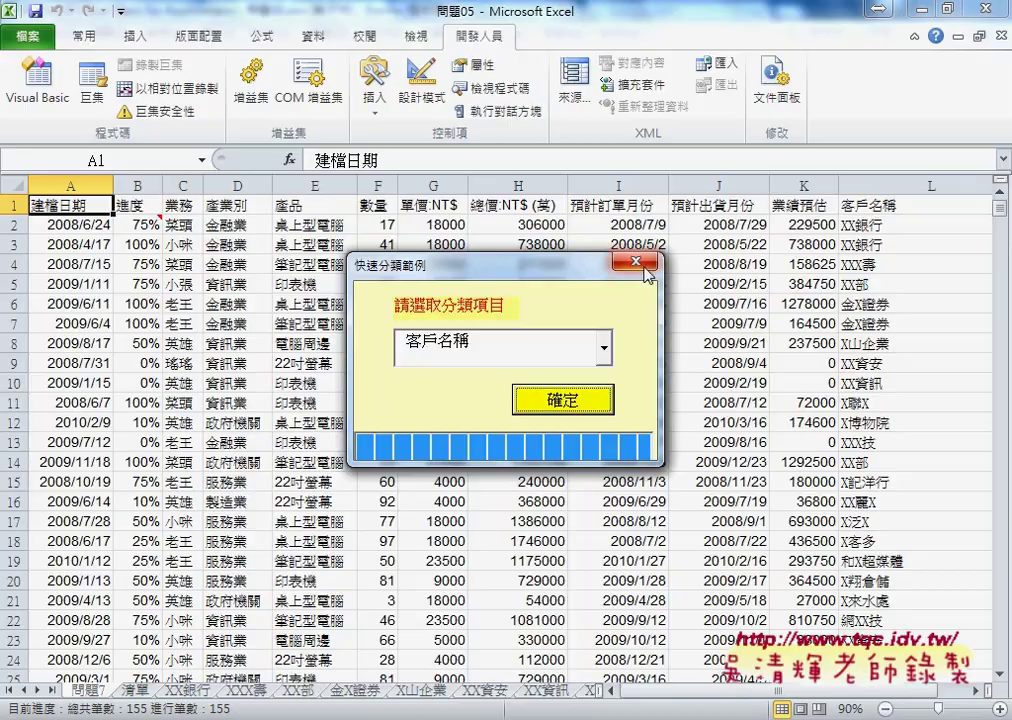
- Close the running form and open btn01_Click, highlighting the called 批次篩選_表單 procedure name
left_click(636, 262)
mouse_move(316, 228)
left_mouse_down()
mouse_move(643, 234)
mouse_move(585, 116)
left_mouse_up()
double_click(470, 228)
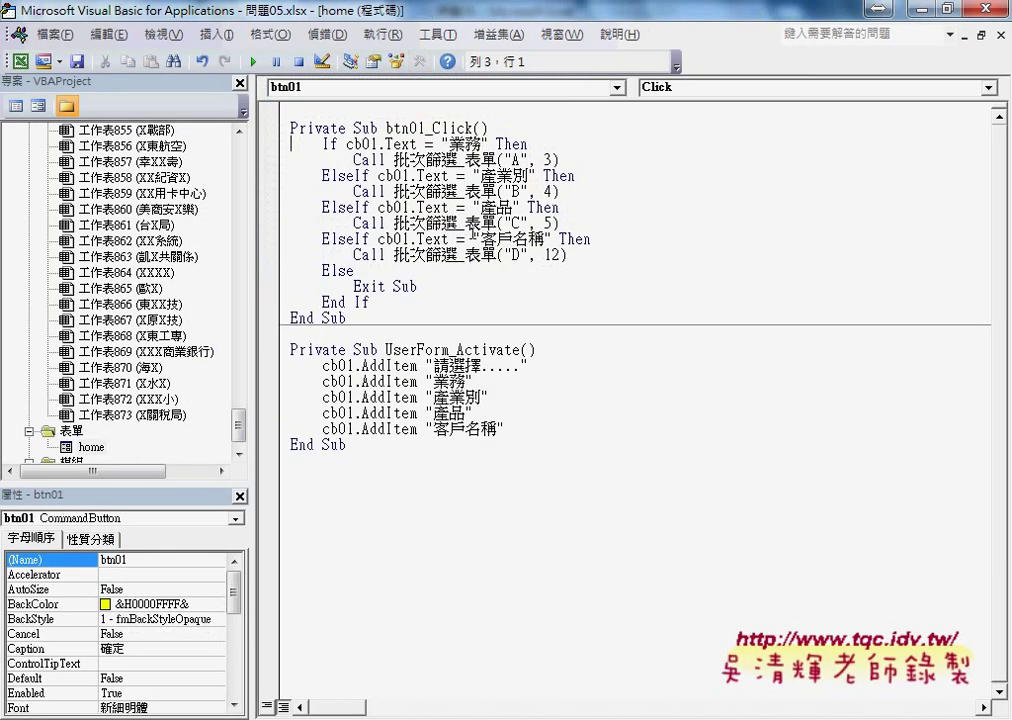
left_click_drag(393, 160, 456, 160)
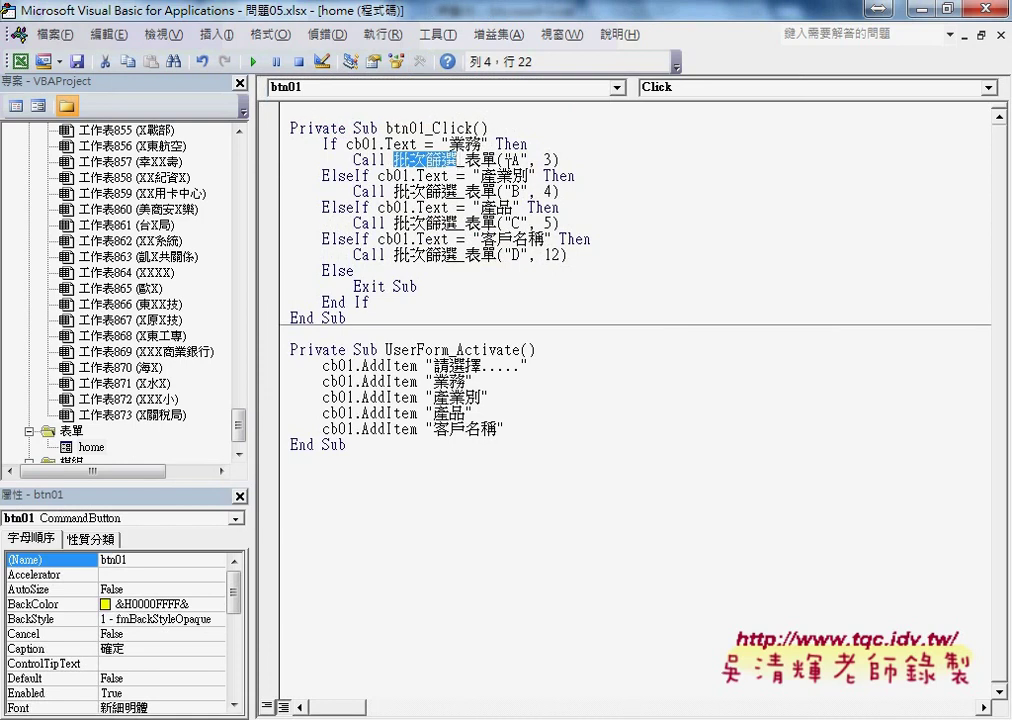
left_click_drag(495, 160, 457, 160)
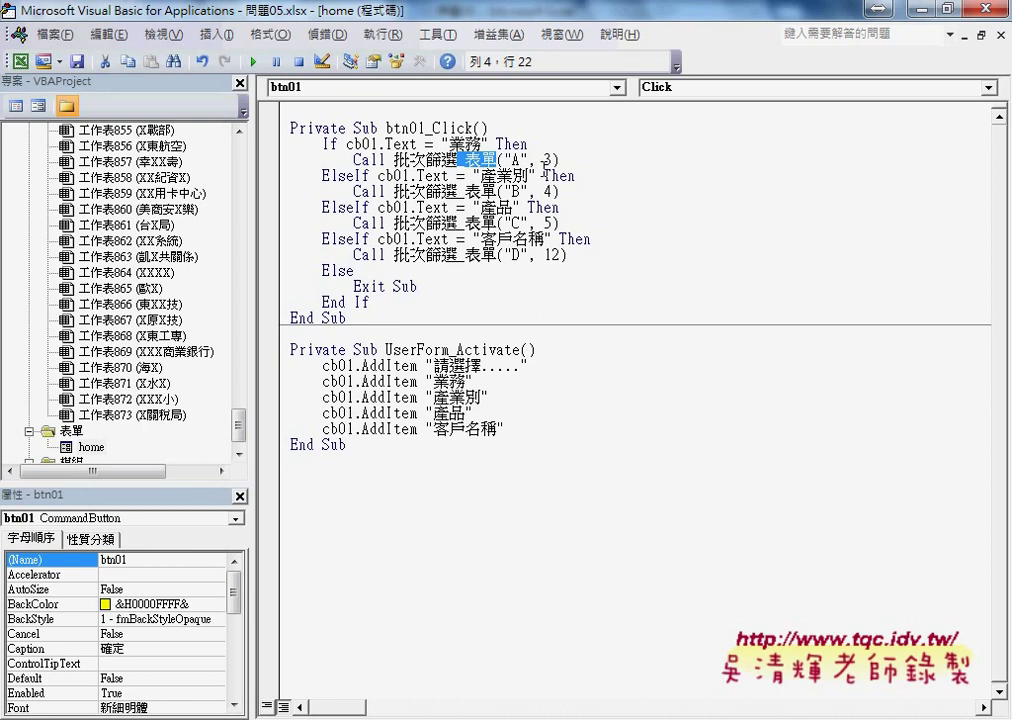
- Open Module1's code and locate the shared 共用程序 batch-filter procedure header
scroll(240, 450, "down", 2)
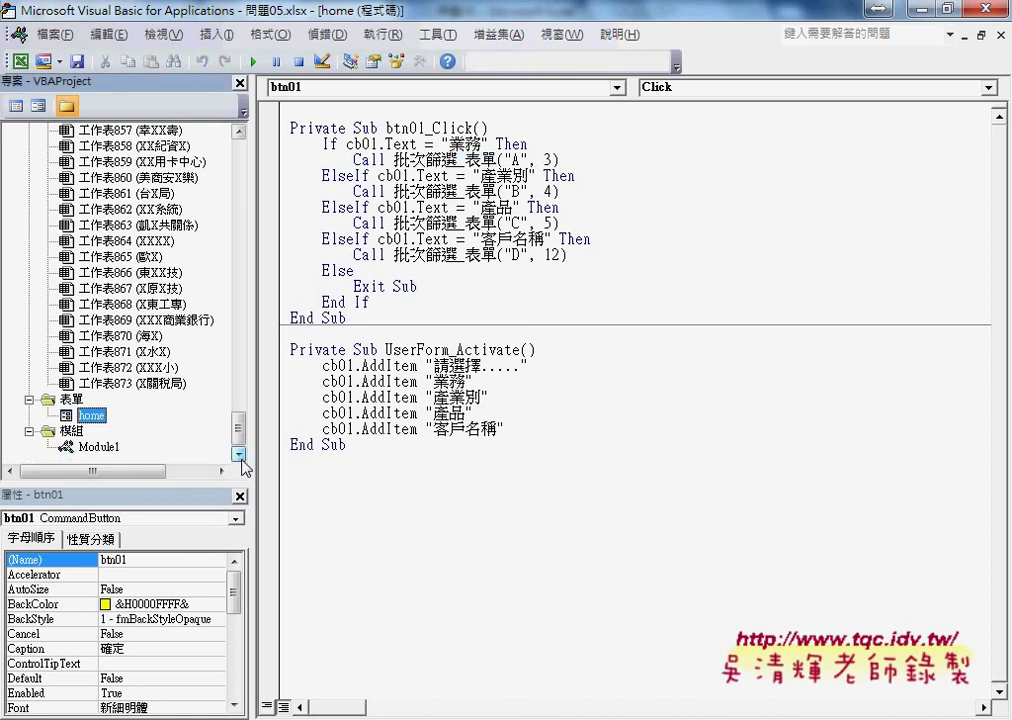
double_click(100, 446)
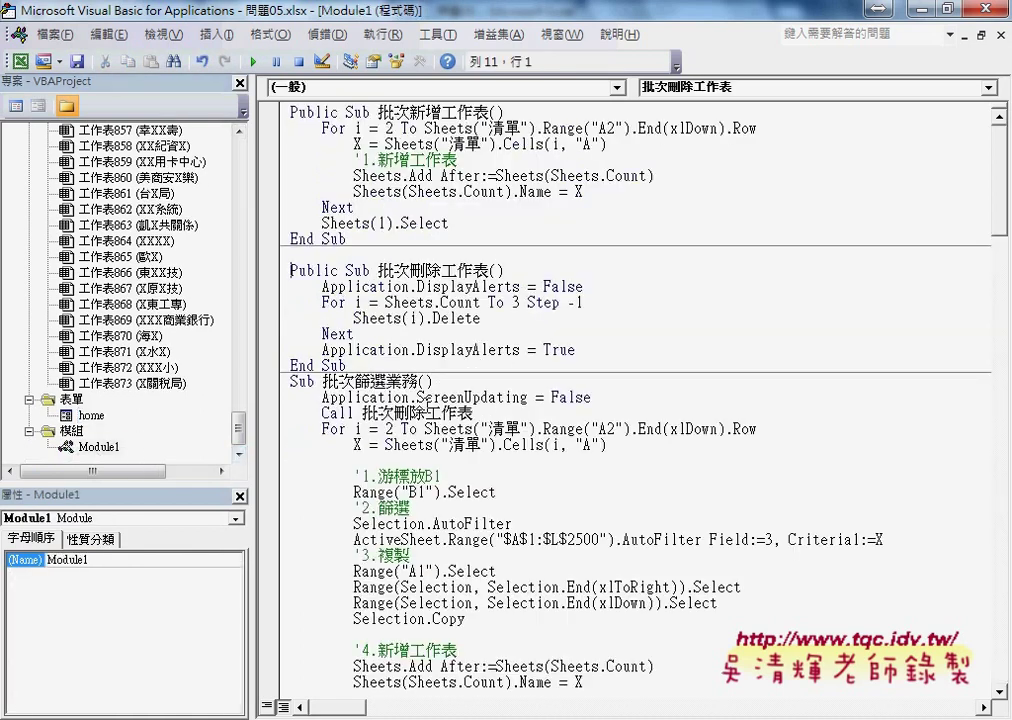
scroll(380, 370, "down", 1)
scroll(345, 335, "up", 1)
scroll(347, 340, "down", 3)
scroll(347, 340, "down", 7)
scroll(343, 334, "down", 3)
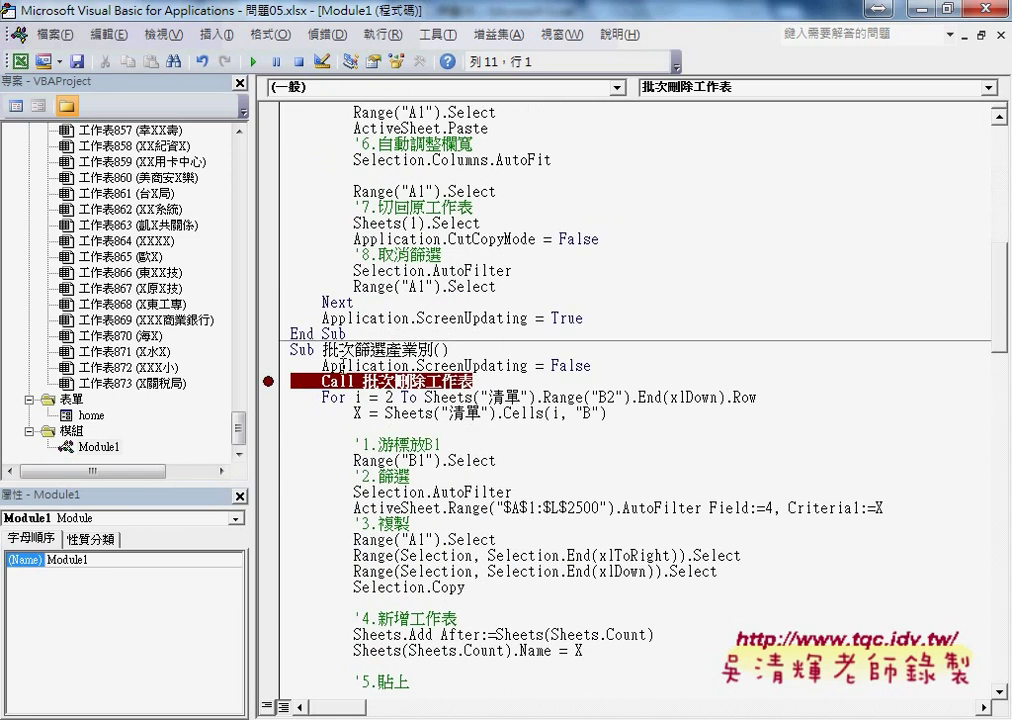
scroll(343, 334, "down", 7)
scroll(343, 334, "down", 3)
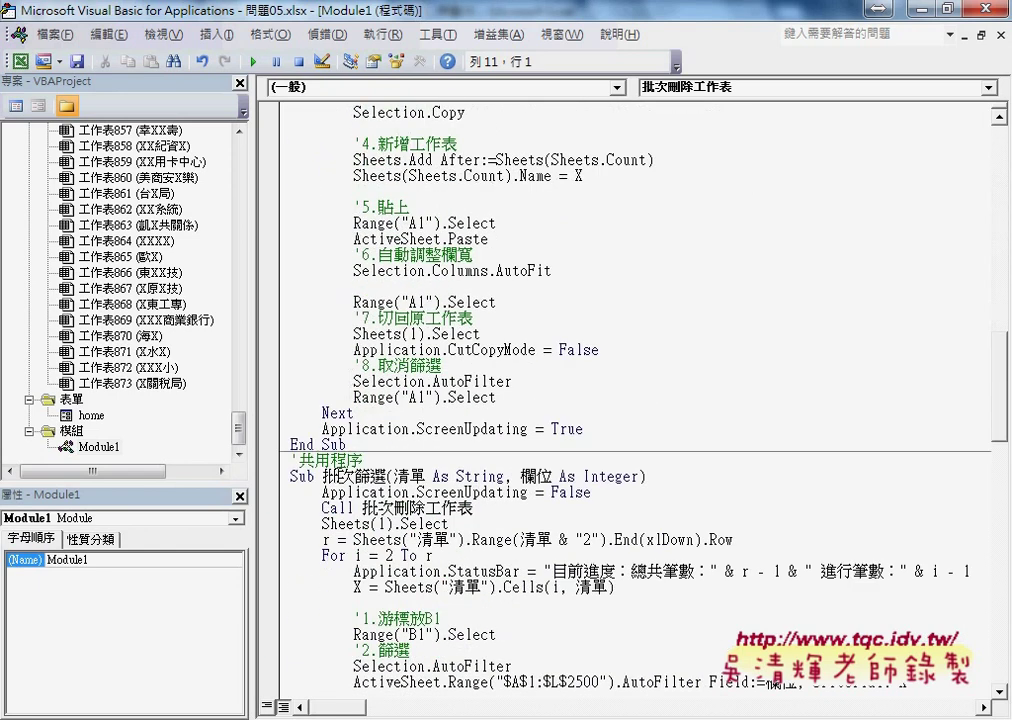
left_click(366, 458)
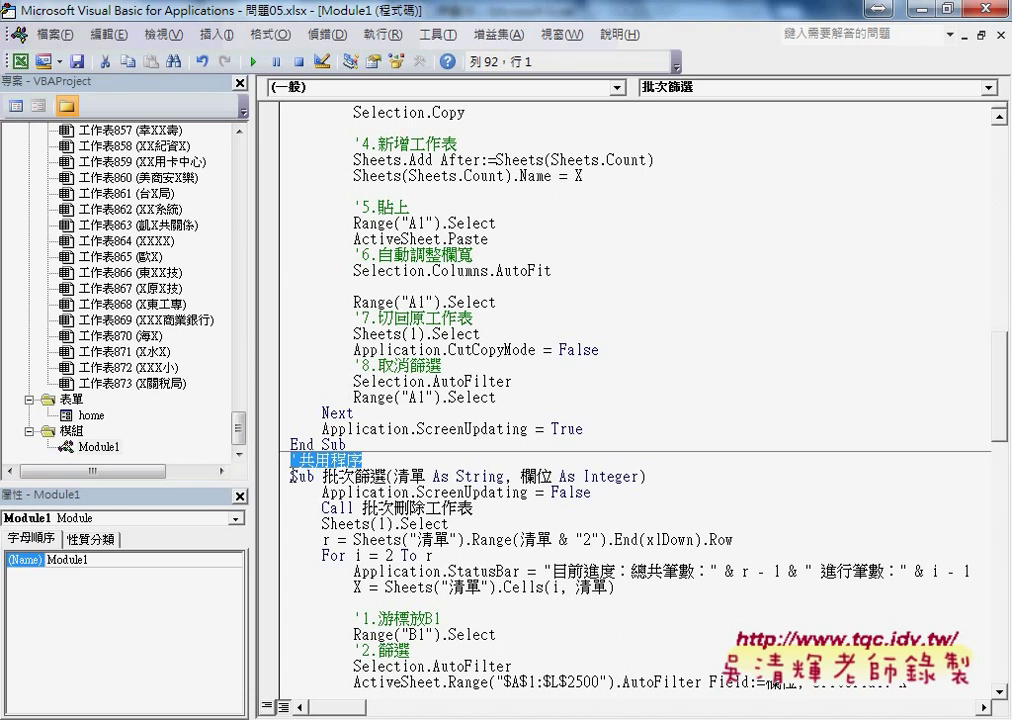
double_click(303, 476)
- Highlight _表單 in the 批次篩選_表單 header and the home.PB reset-to-0 and Max = r - 1 lines
scroll(363, 478, "down", 3)
scroll(363, 478, "down", 1)
scroll(363, 478, "down", 6)
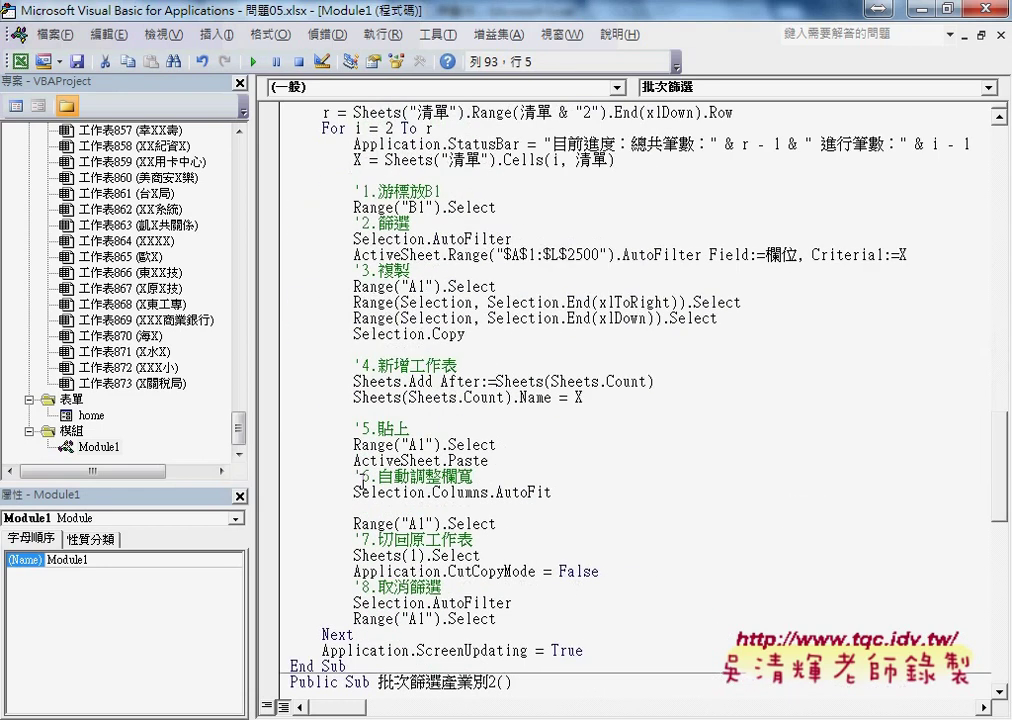
scroll(363, 478, "down", 3)
scroll(363, 478, "down", 3)
scroll(363, 478, "down", 1)
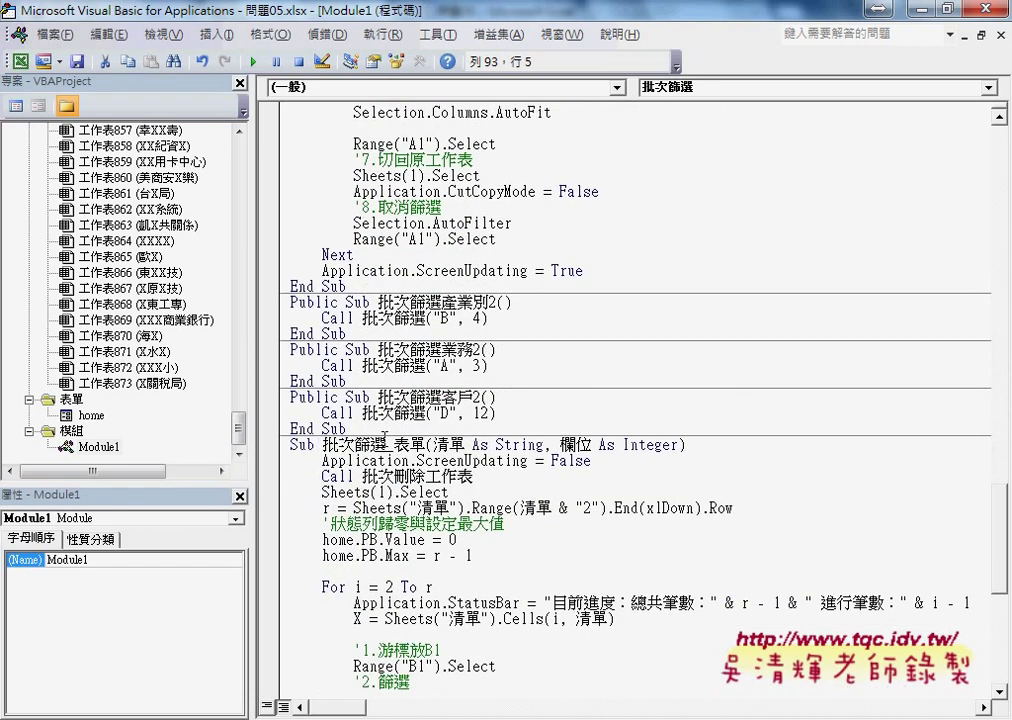
left_click_drag(386, 444, 426, 444)
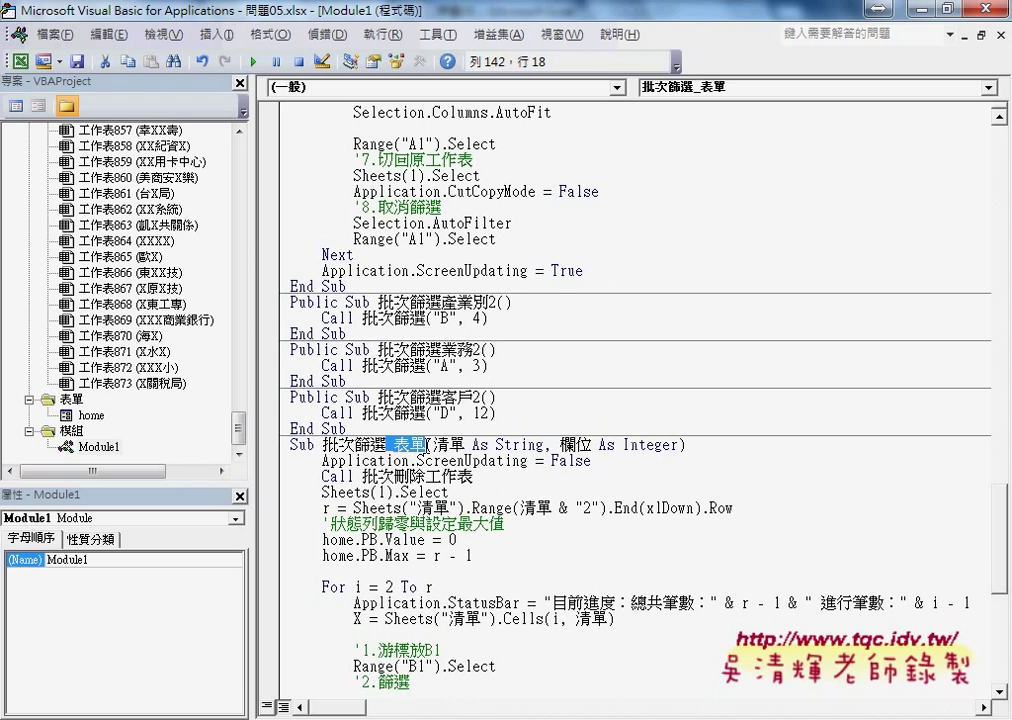
scroll(427, 445, "down", 2)
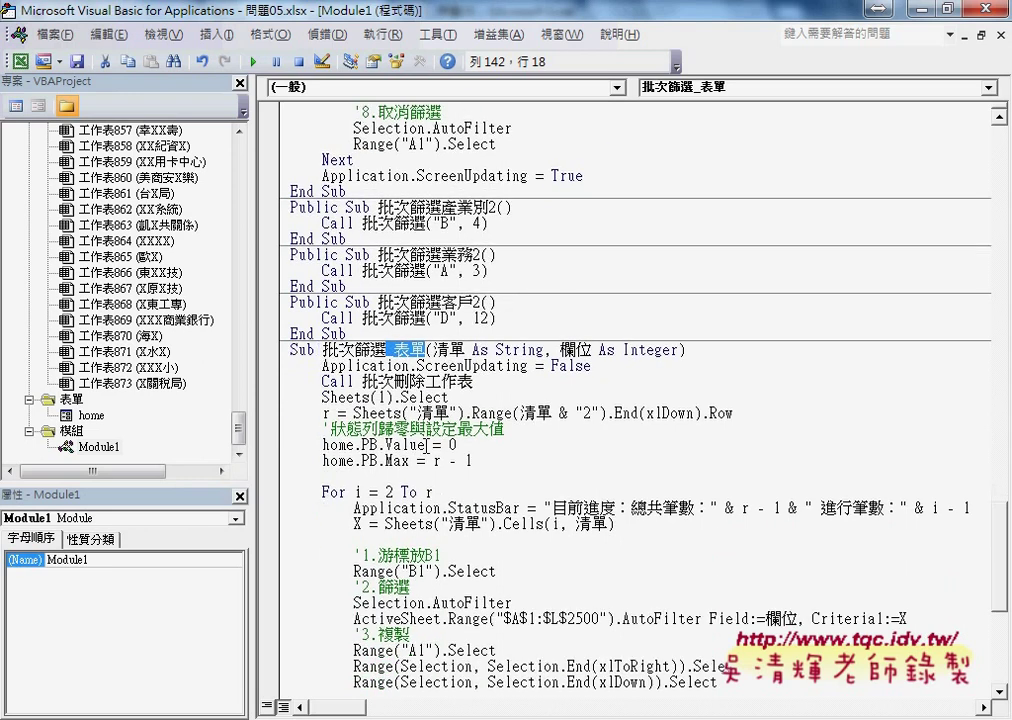
left_click_drag(282, 476, 282, 425)
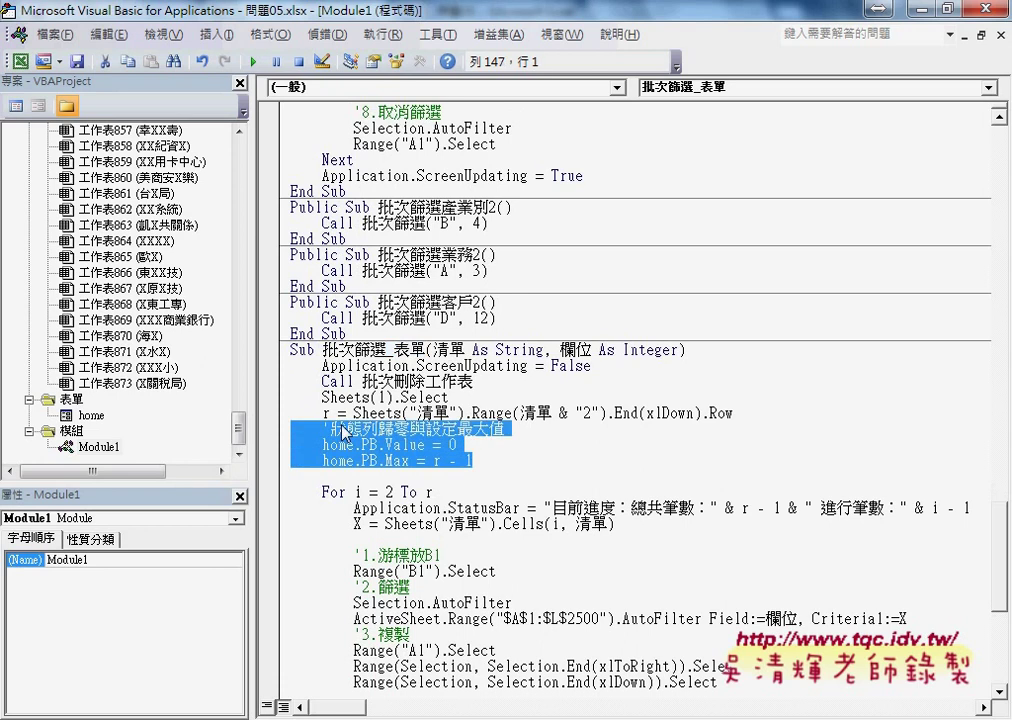
scroll(549, 468, "down", 3)
scroll(549, 468, "down", 5)
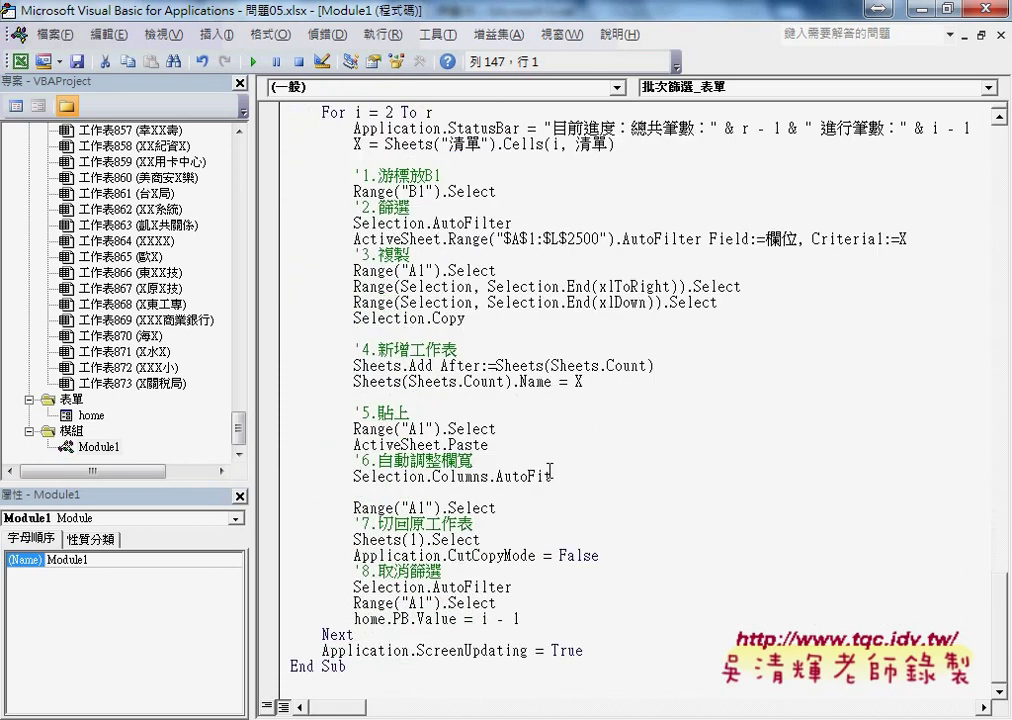
- Insert the comment '更新狀態列 on a new line above home.PB.Value = i - 1
left_click(524, 602)
key("Return")
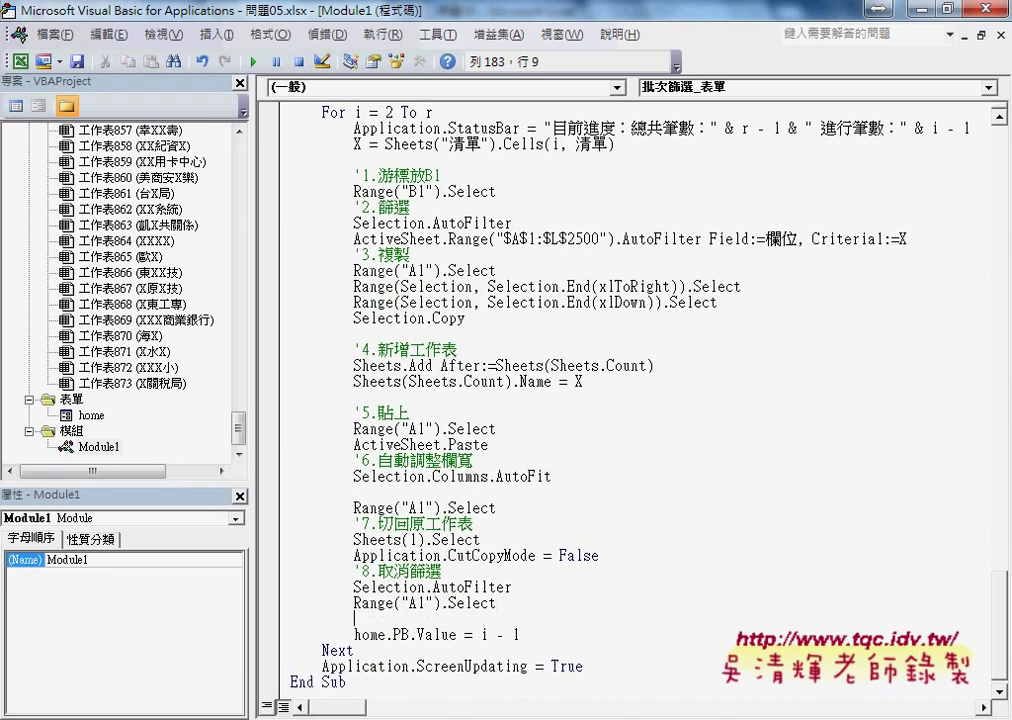
type("'")
type("更")
type("了一")
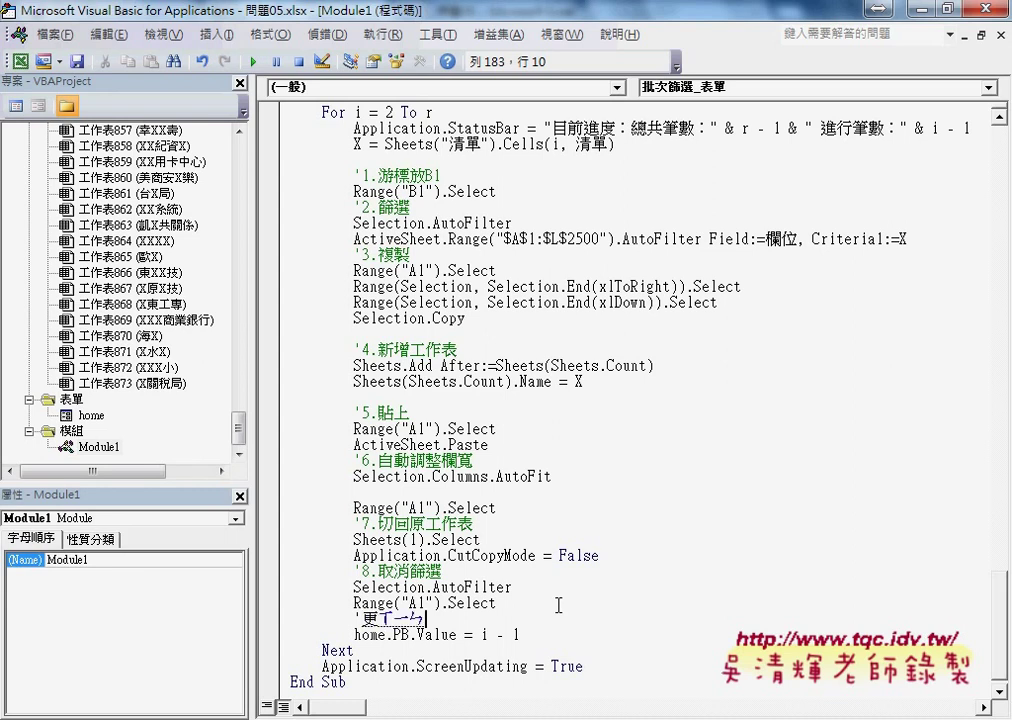
type("新")
type("駐太ㄉㄧㄝ")
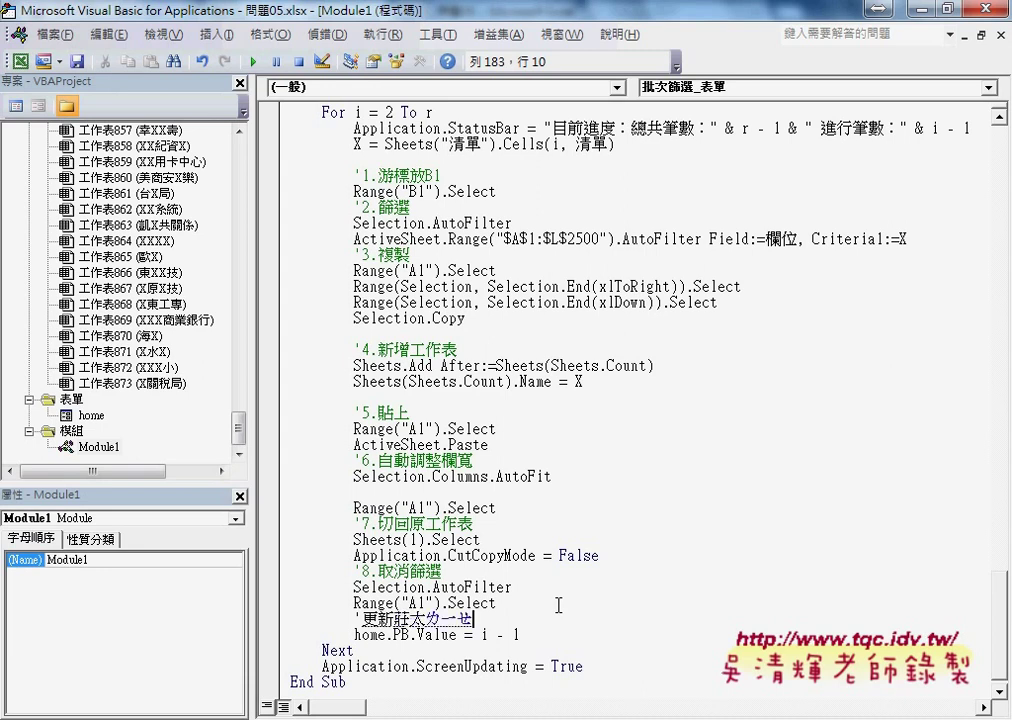
type("鞋")
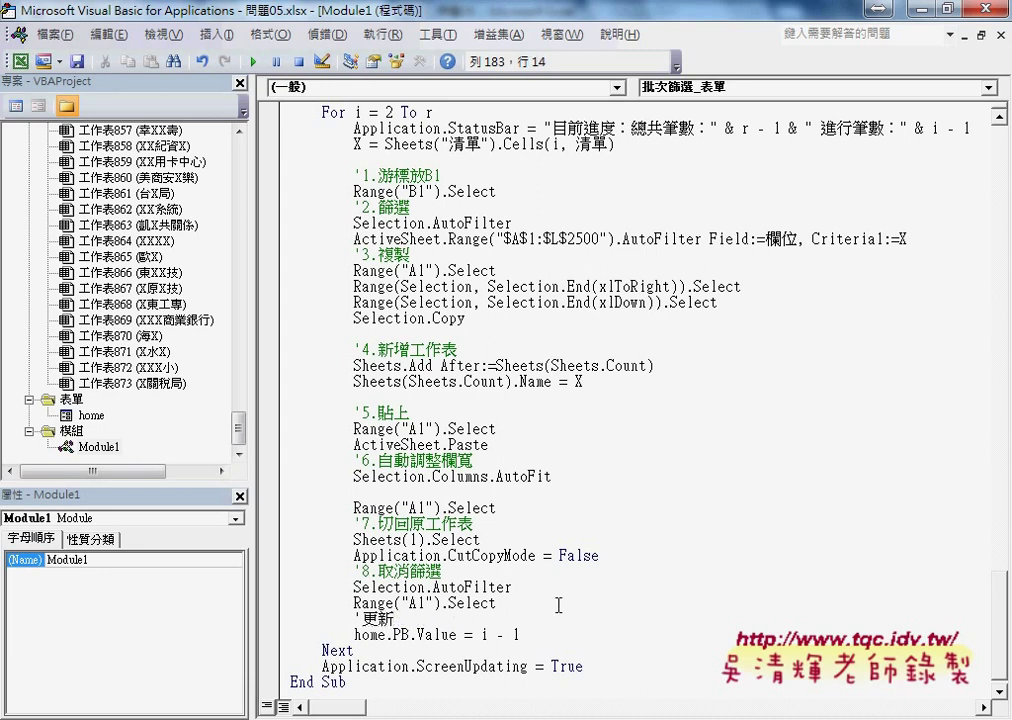
type("狀")
type("態列")
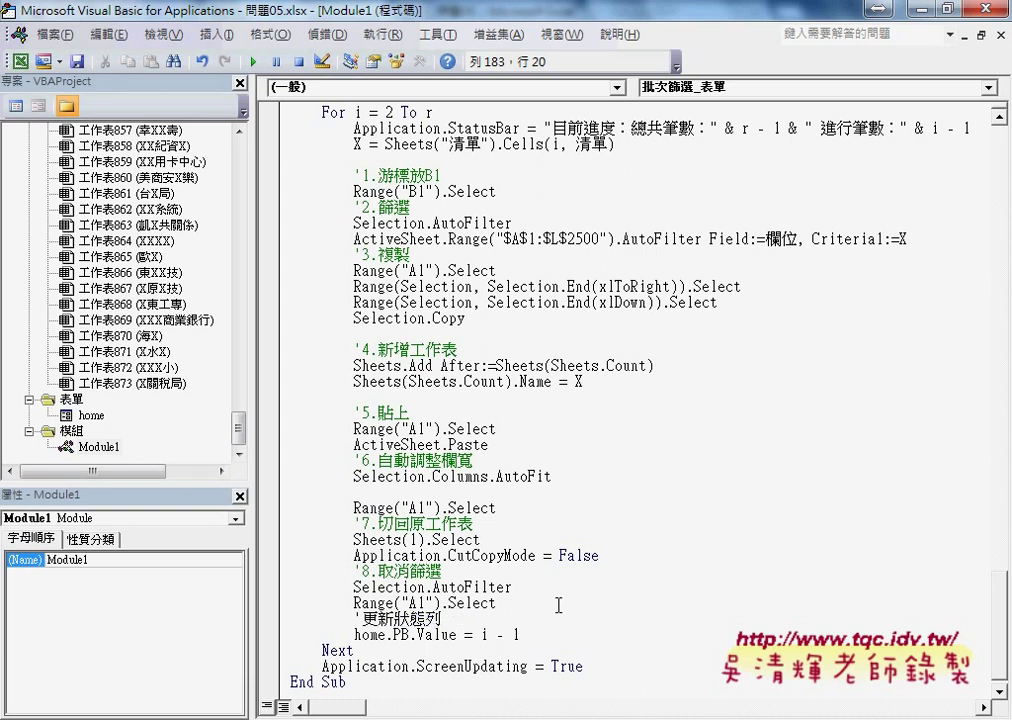
left_click(633, 538)
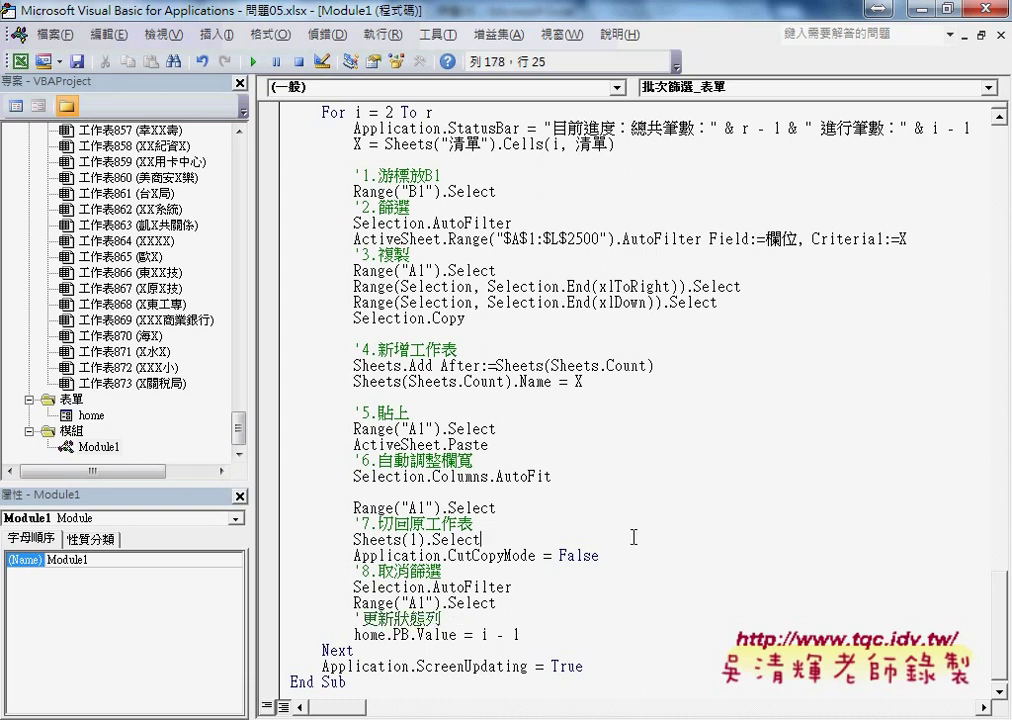
scroll(633, 538, "up", 4)
scroll(633, 538, "up", 1)
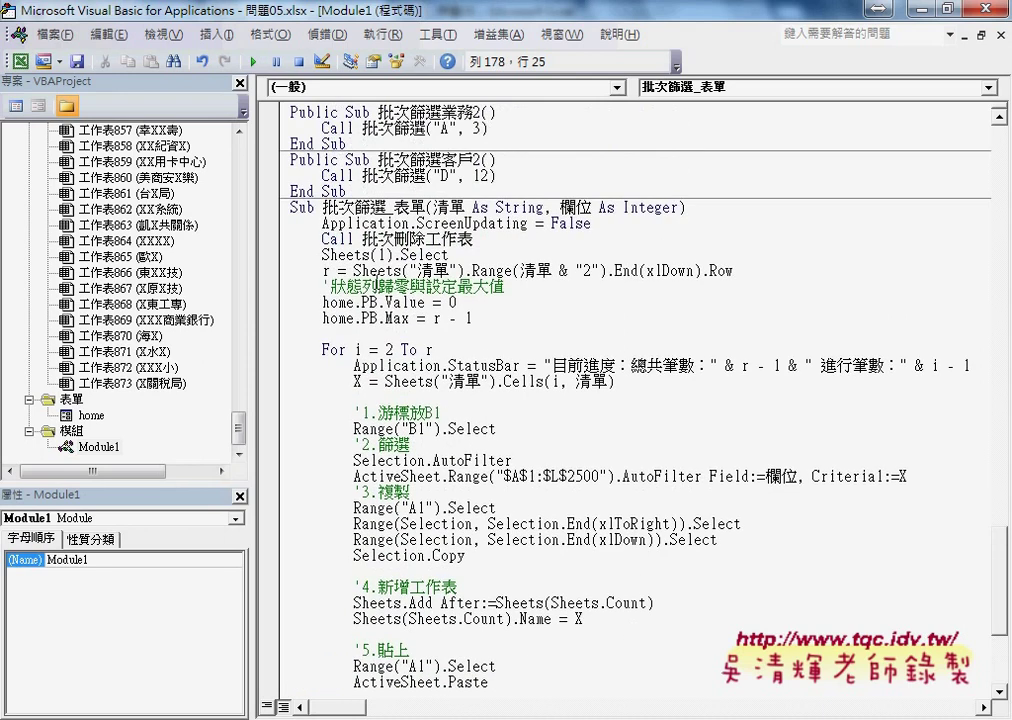
left_click_drag(320, 350, 403, 350)
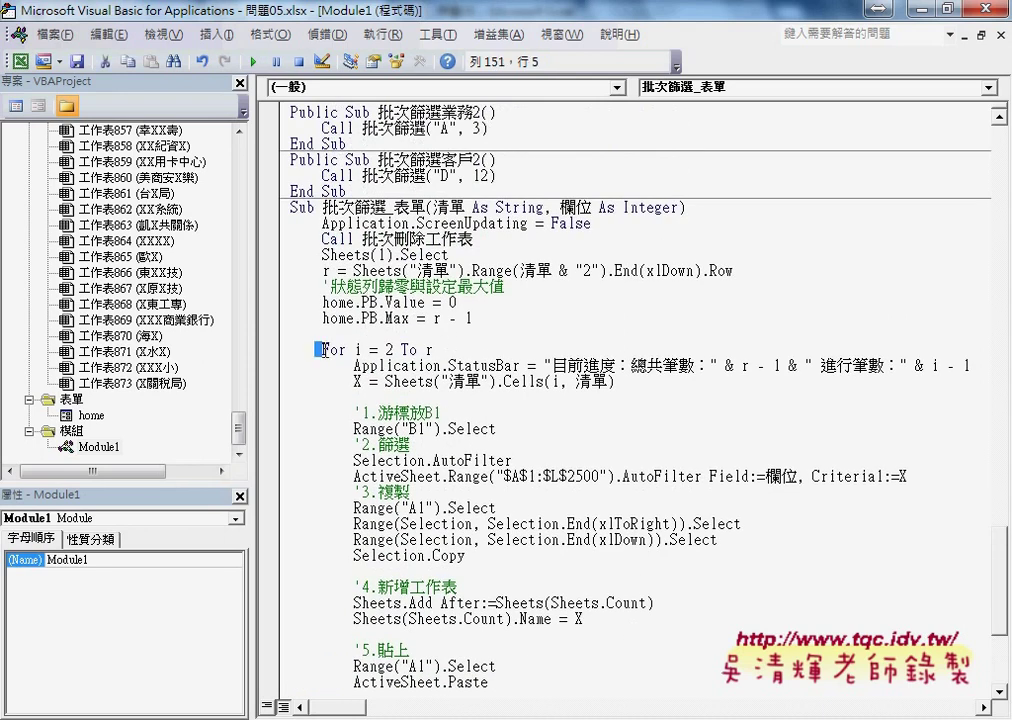
double_click(329, 270)
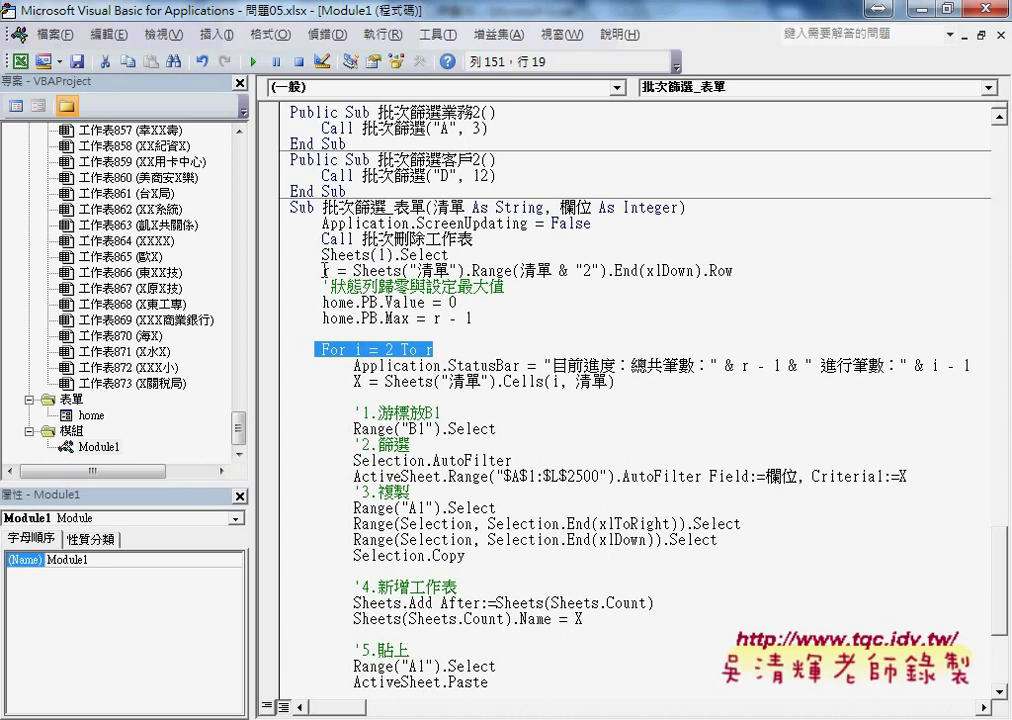
left_click_drag(474, 318, 291, 286)
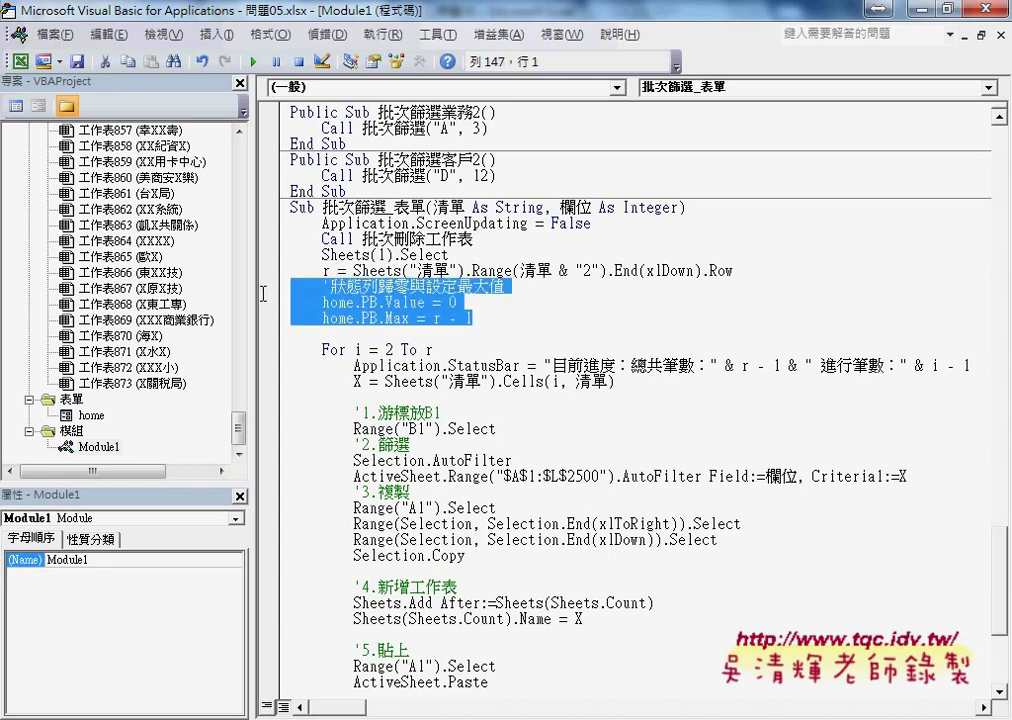
left_click(607, 333)
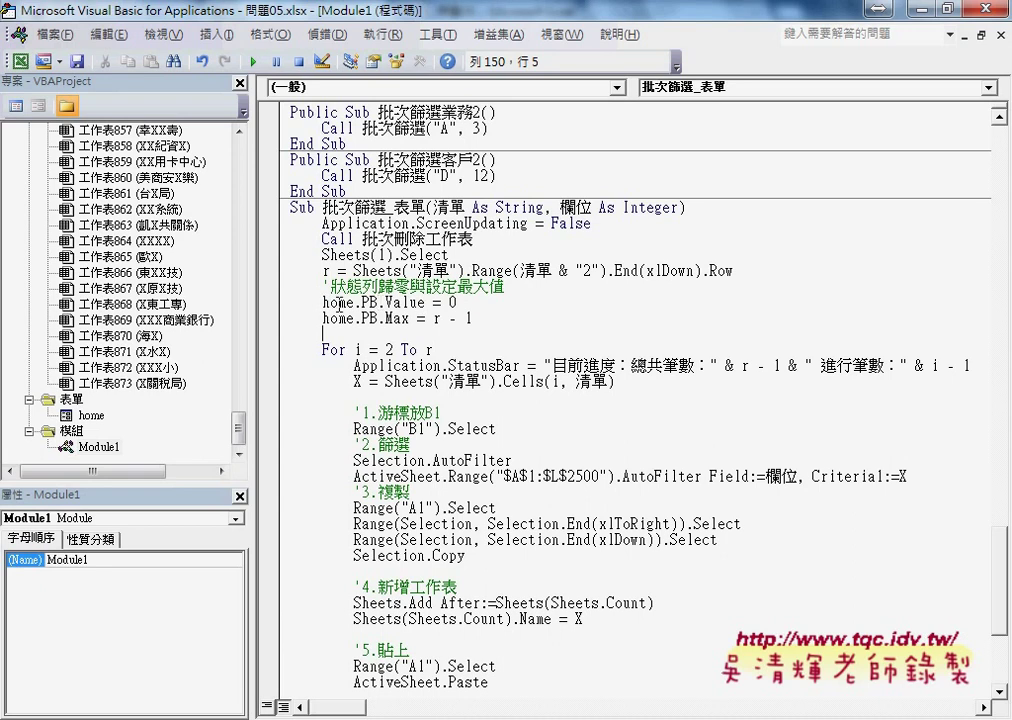
left_click_drag(343, 302, 325, 304)
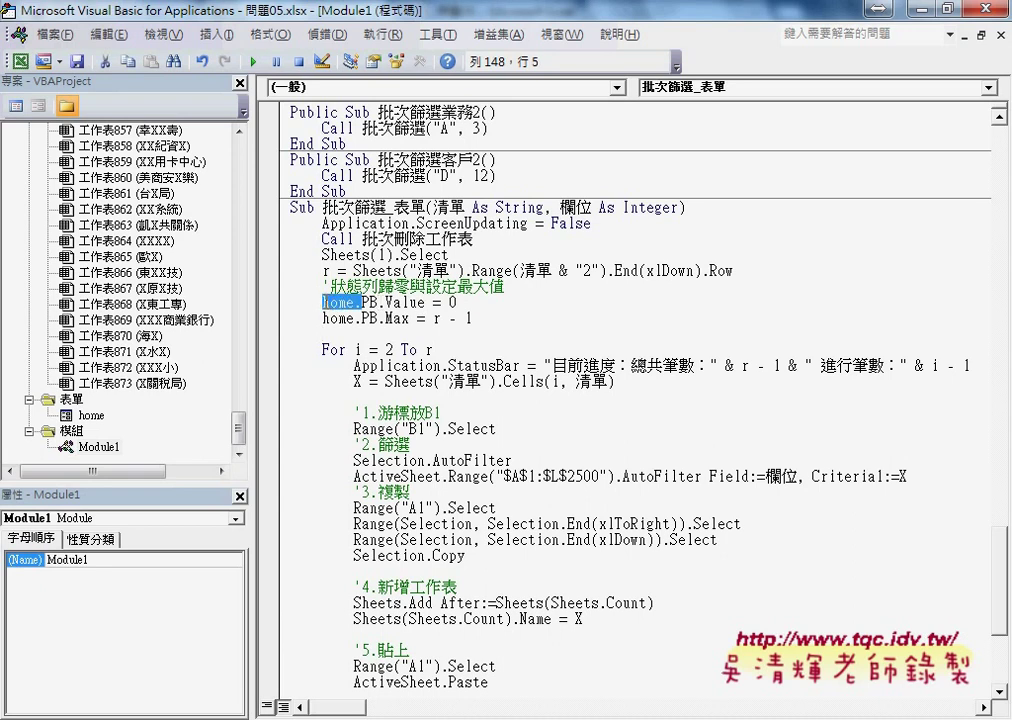
key("Delete")
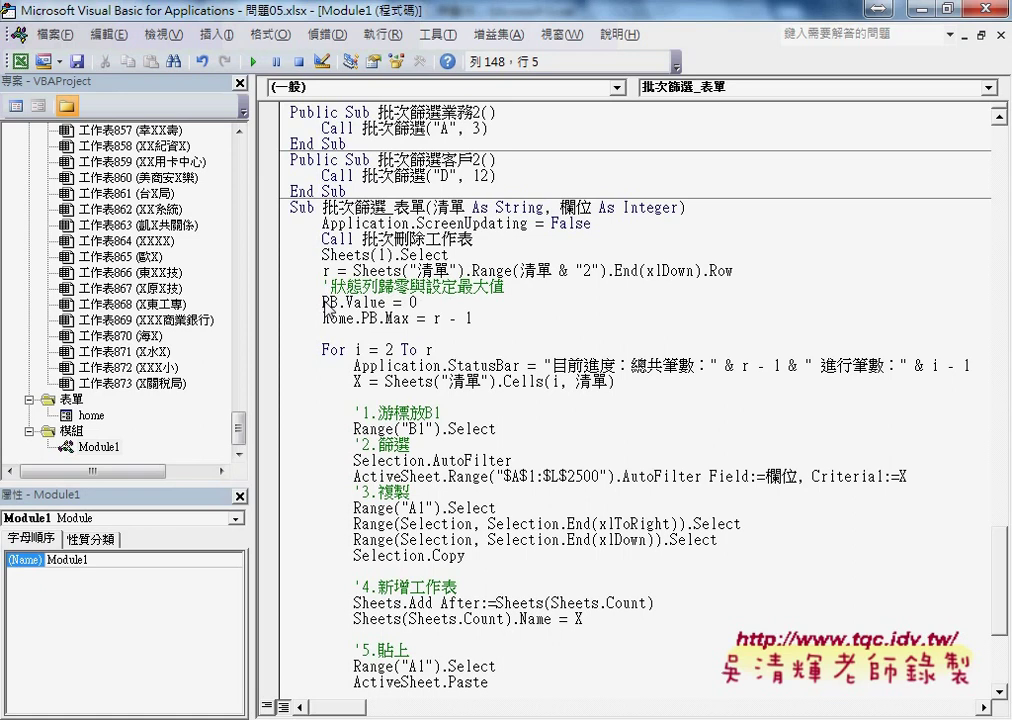
left_click_drag(337, 302, 440, 304)
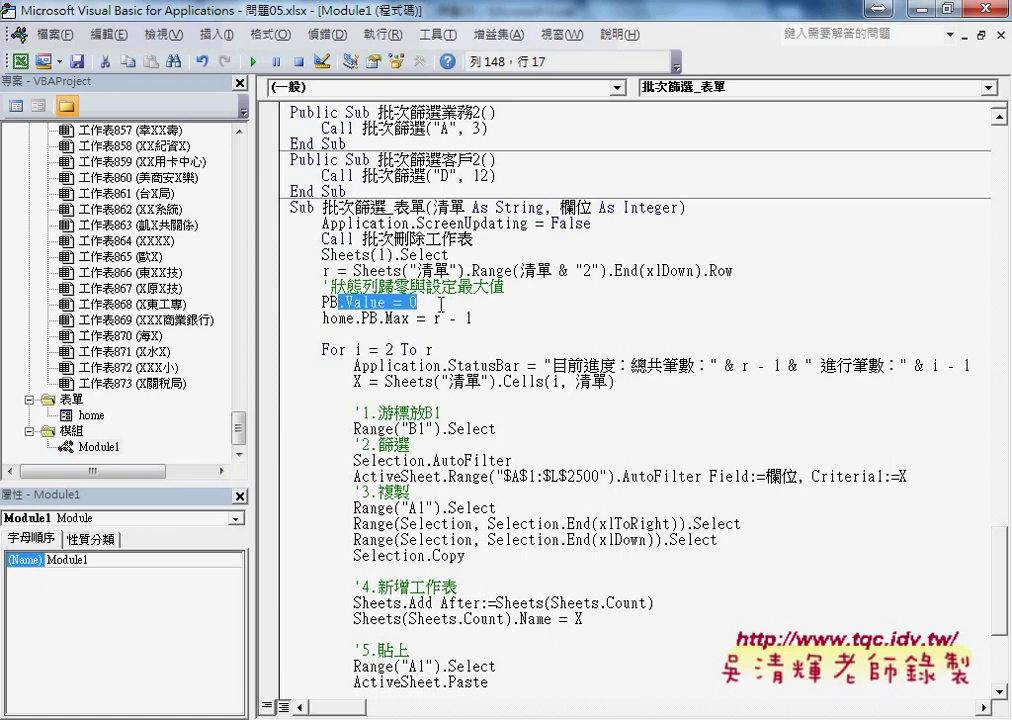
key("Delete")
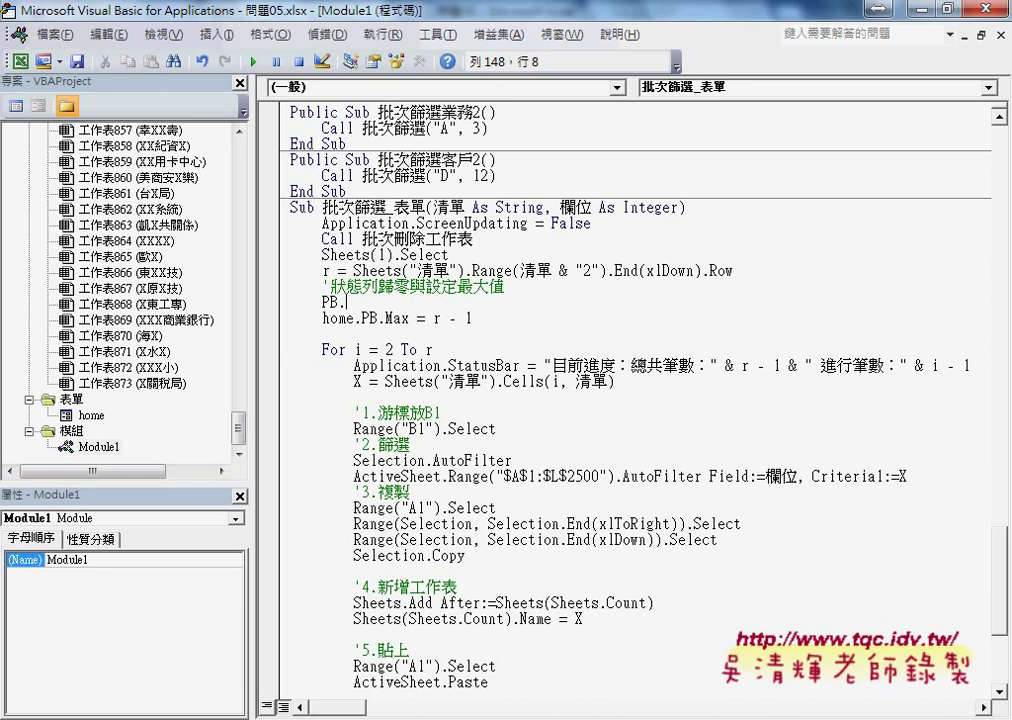
key("BackSpace")
key("BackSpace")
key("BackSpace")
type("h")
type("ome")
type(".")
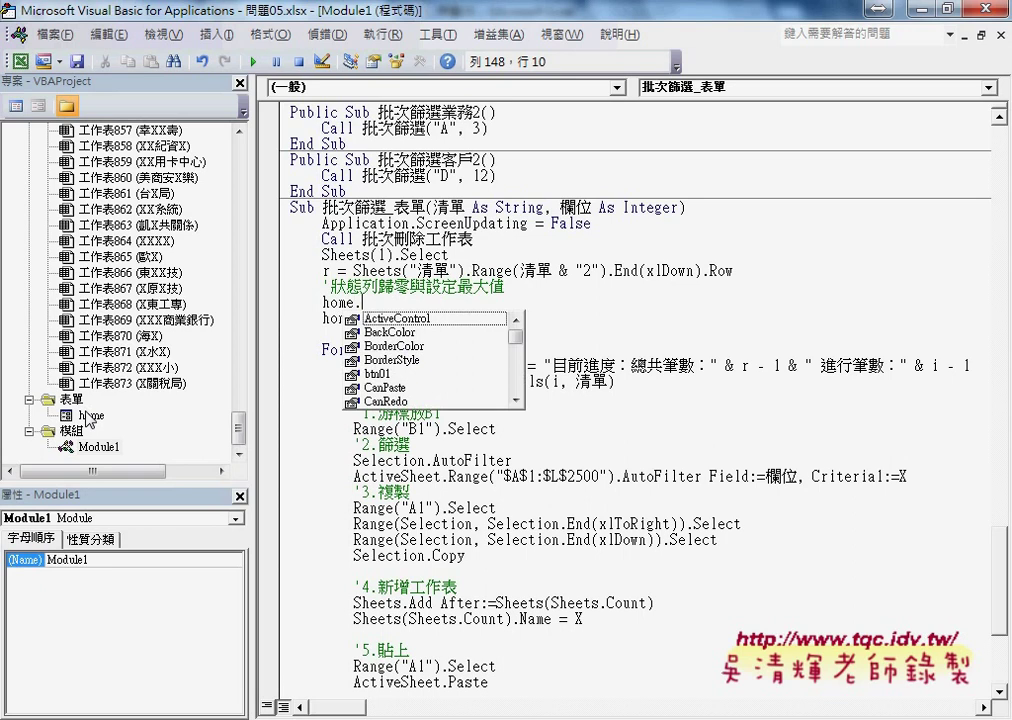
type("P")
key("Down")
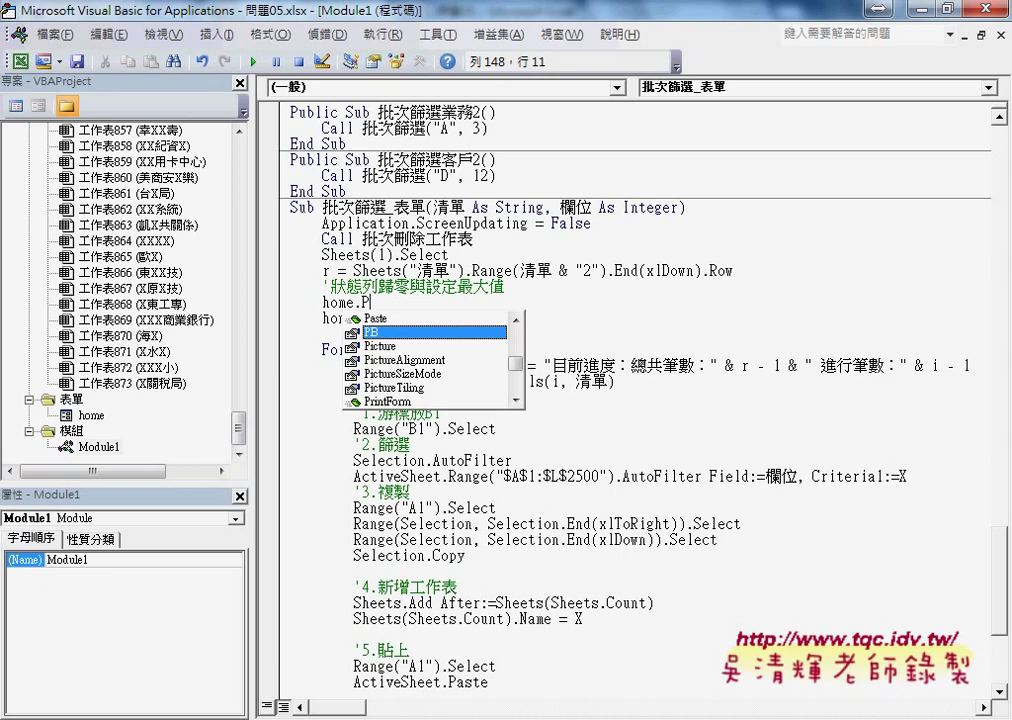
key("space")
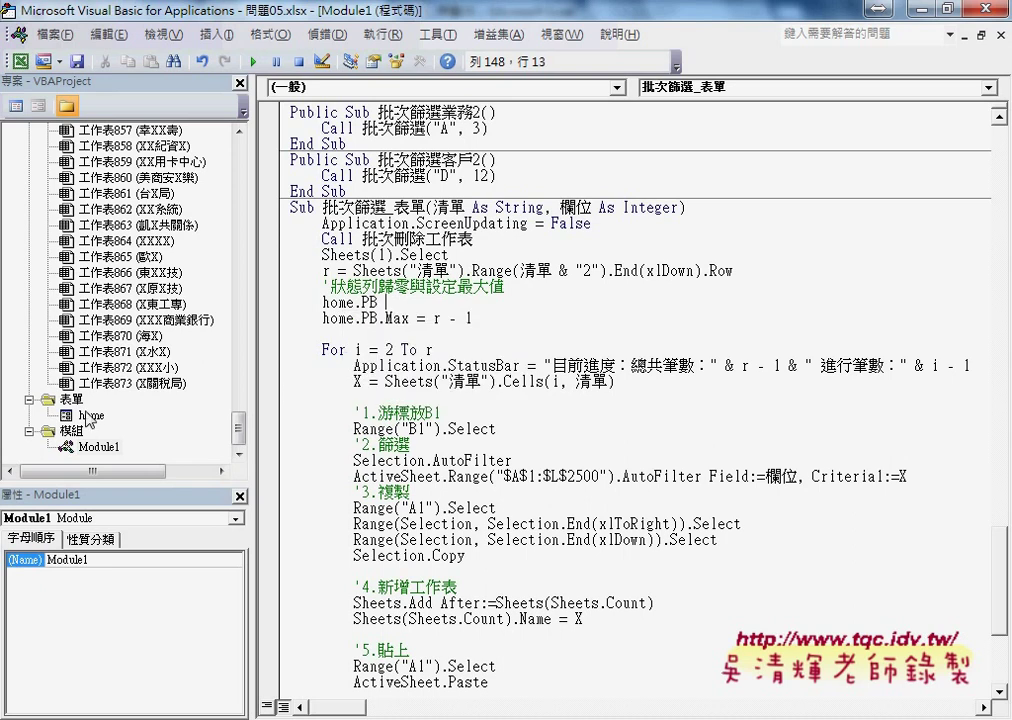
key("BackSpace")
type(".")
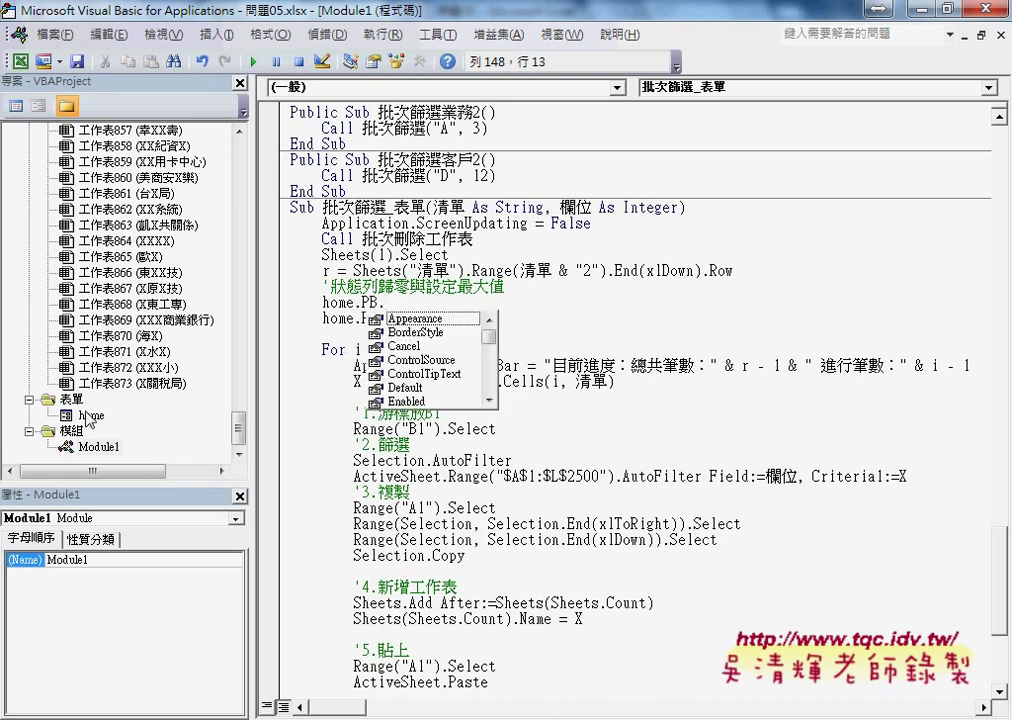
type("v")
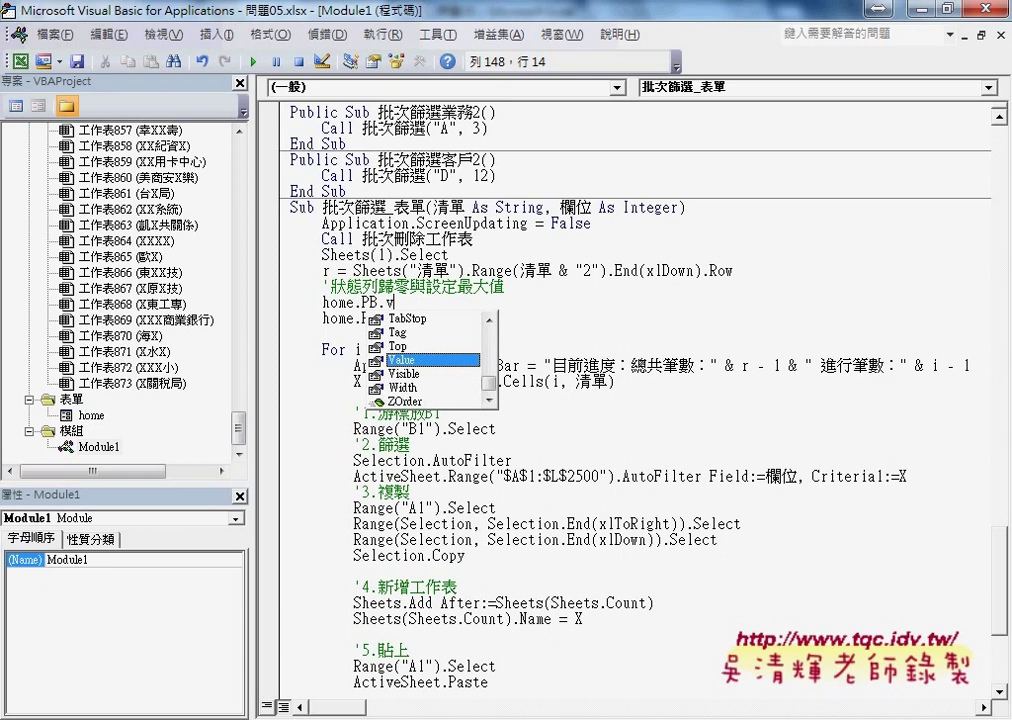
type(" =")
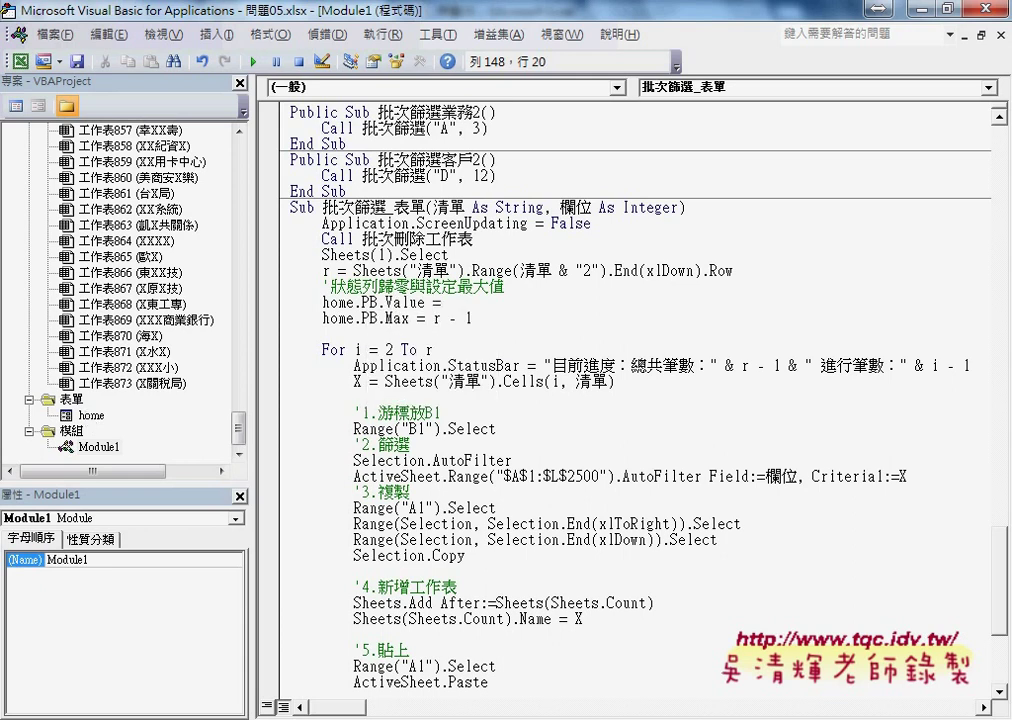
type("0")
left_click(99, 446)
left_click_drag(480, 298, 322, 302)
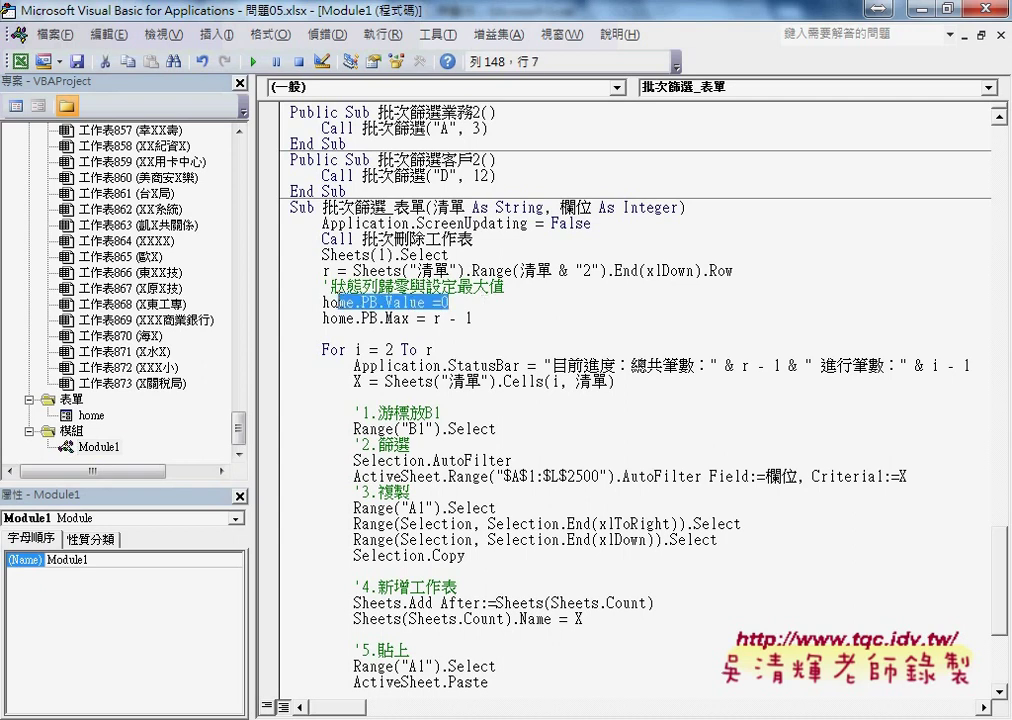
left_click(357, 350)
double_click(452, 302)
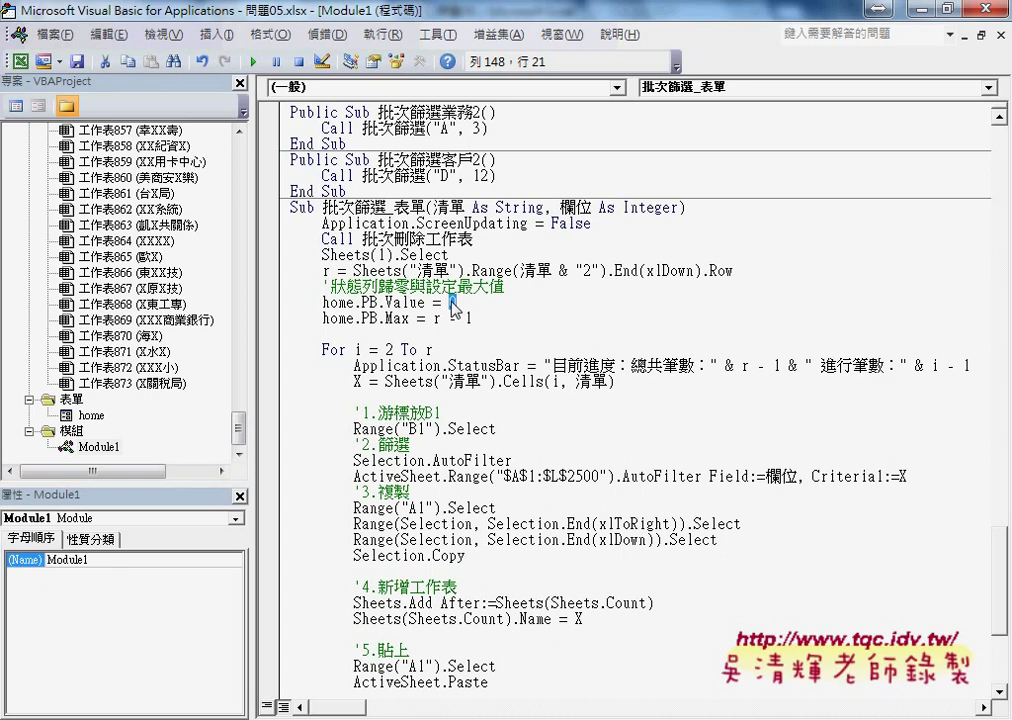
left_click_drag(452, 302, 331, 302)
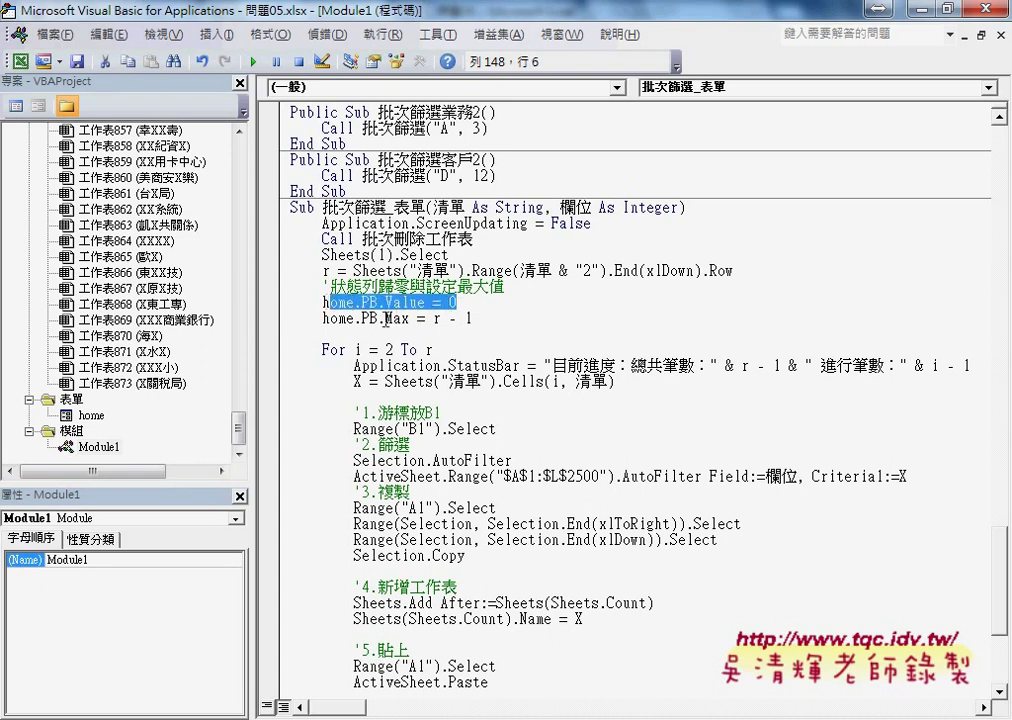
double_click(397, 318)
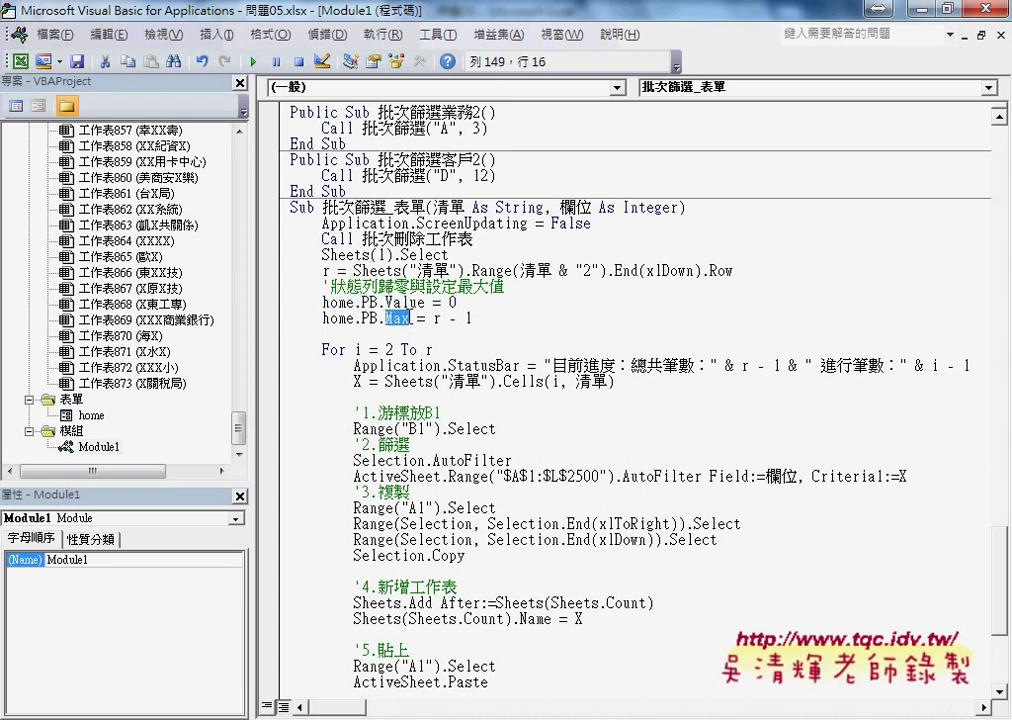
mouse_move(472, 318)
left_mouse_down()
mouse_move(284, 296)
mouse_move(286, 286)
left_mouse_up()
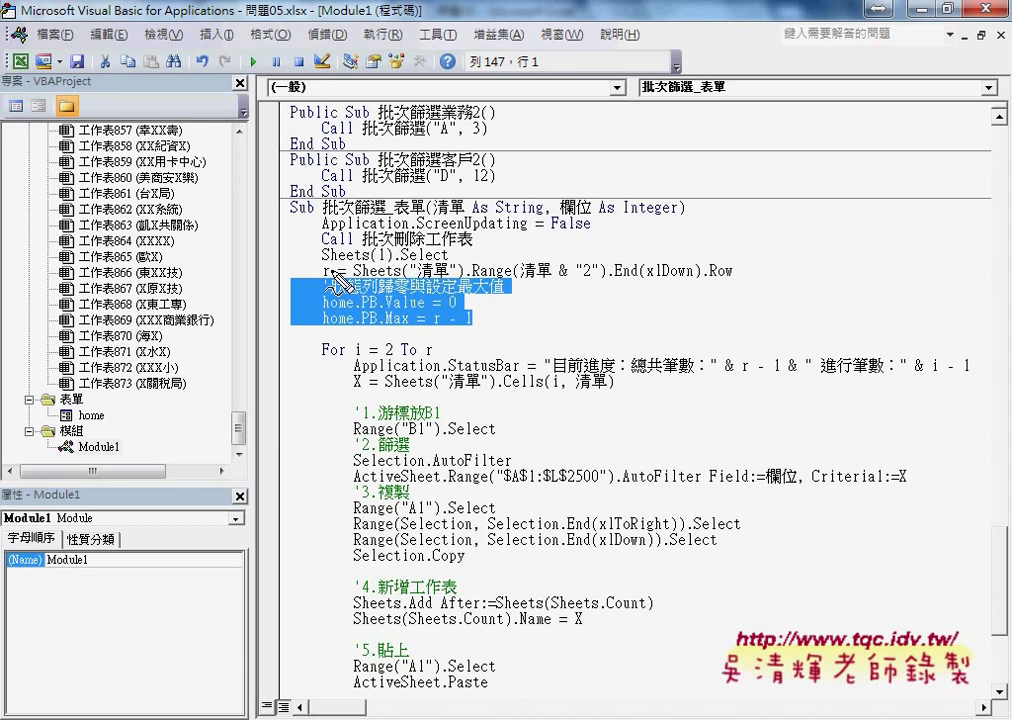
mouse_move(320, 350)
left_mouse_down()
mouse_move(264, 322)
mouse_move(308, 316)
mouse_move(422, 343)
left_mouse_up()
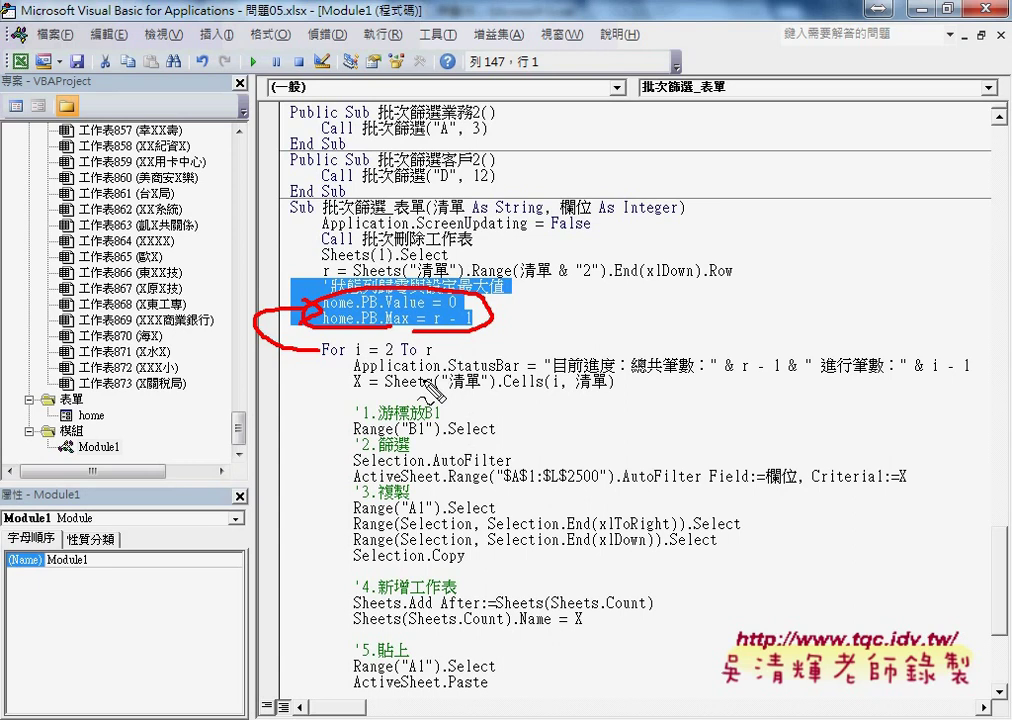
left_click_drag(479, 368, 529, 547)
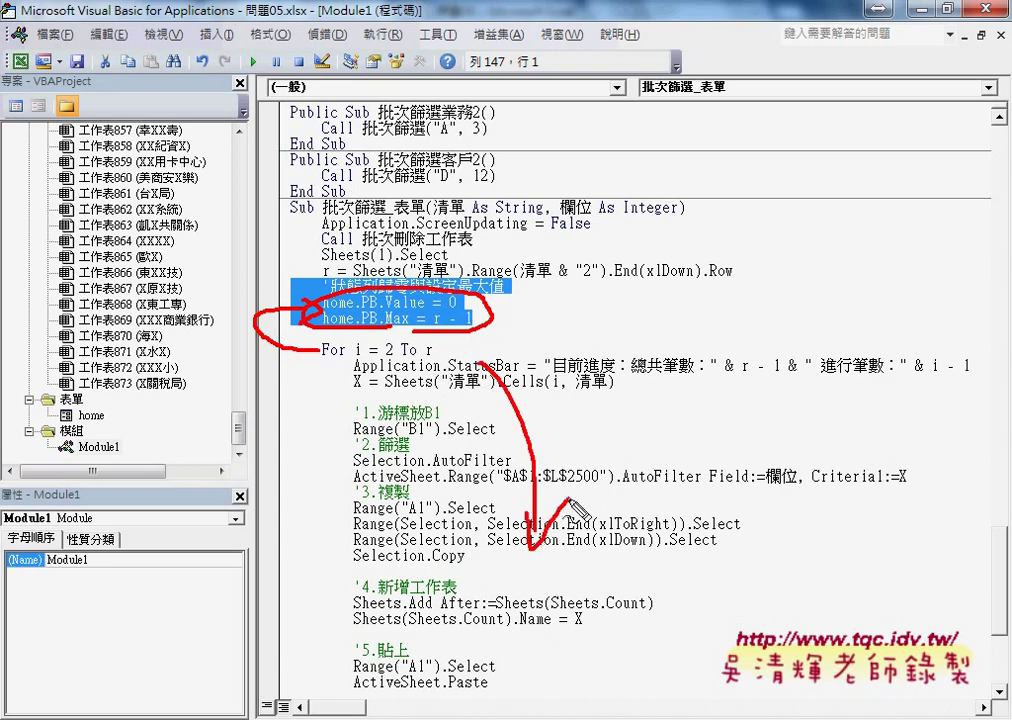
left_click_drag(322, 356, 346, 356)
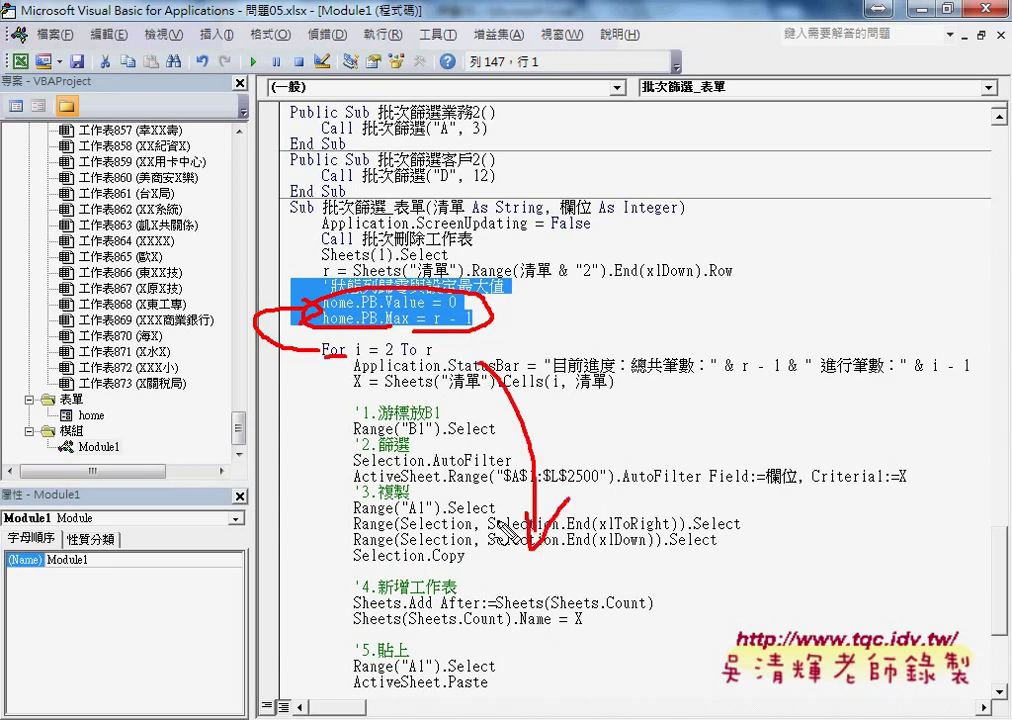
key("Escape")
scroll(497, 517, "down", 3)
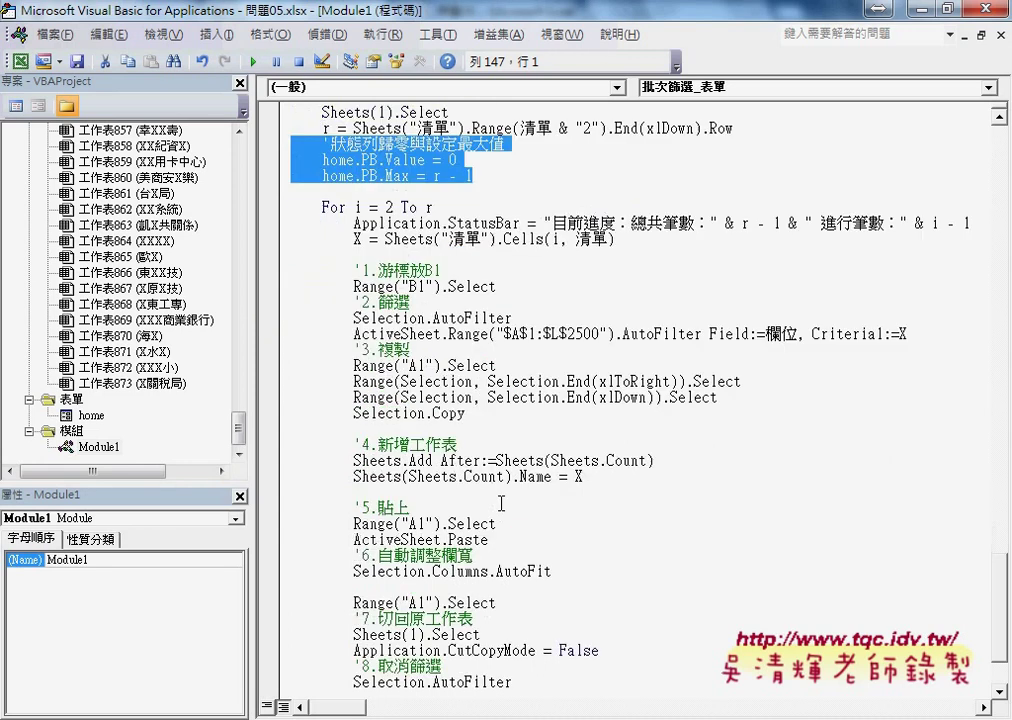
scroll(497, 517, "down", 3)
mouse_move(373, 635)
left_mouse_down()
mouse_move(322, 635)
mouse_move(411, 603)
left_mouse_up()
key("shift+End")
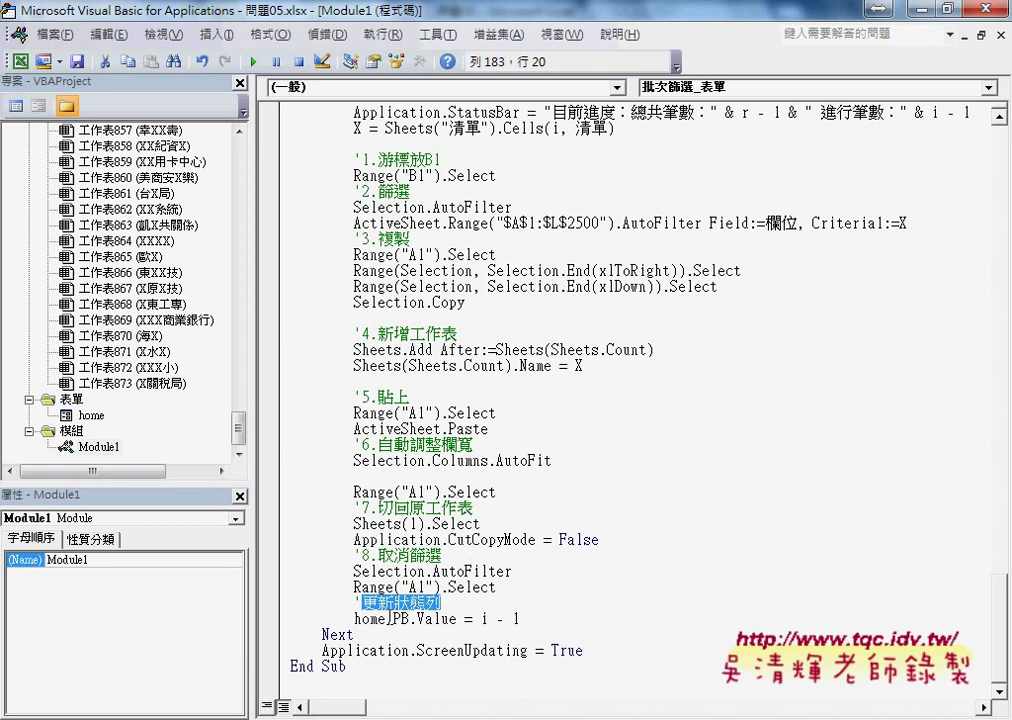
left_click_drag(353, 619, 460, 620)
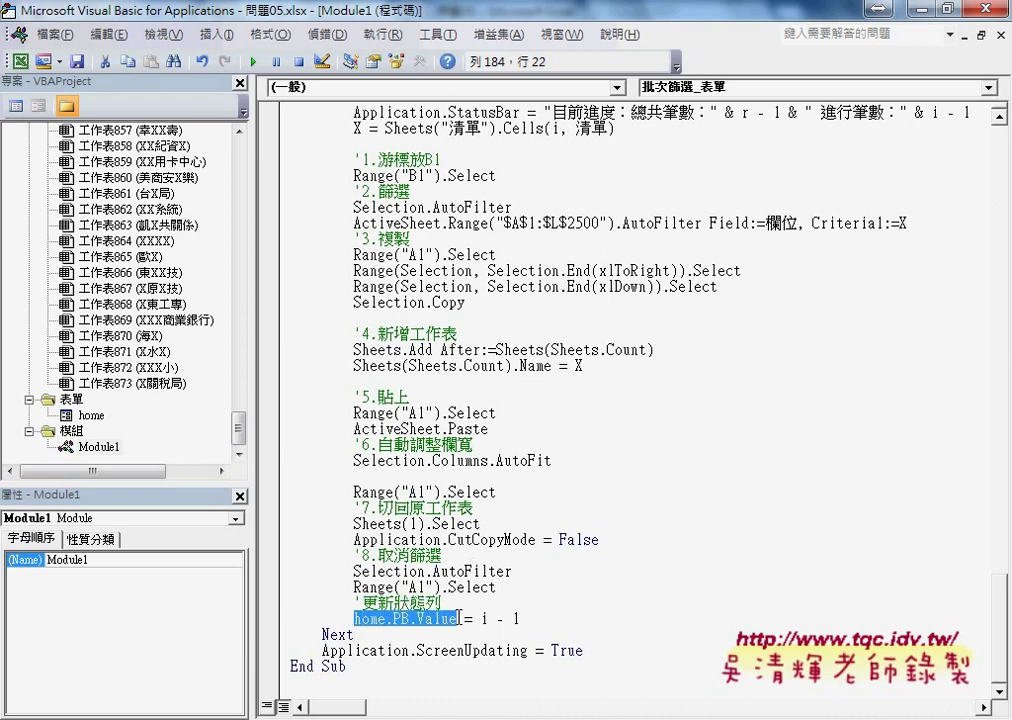
scroll(365, 480, "up", 1)
scroll(365, 480, "up", 1)
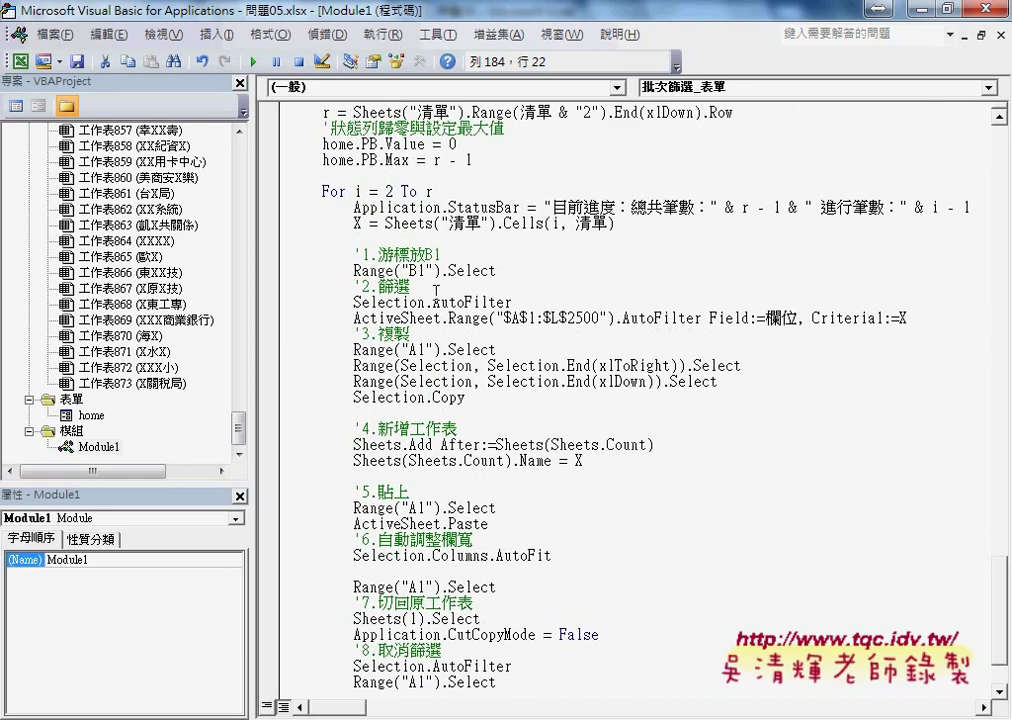
double_click(358, 191)
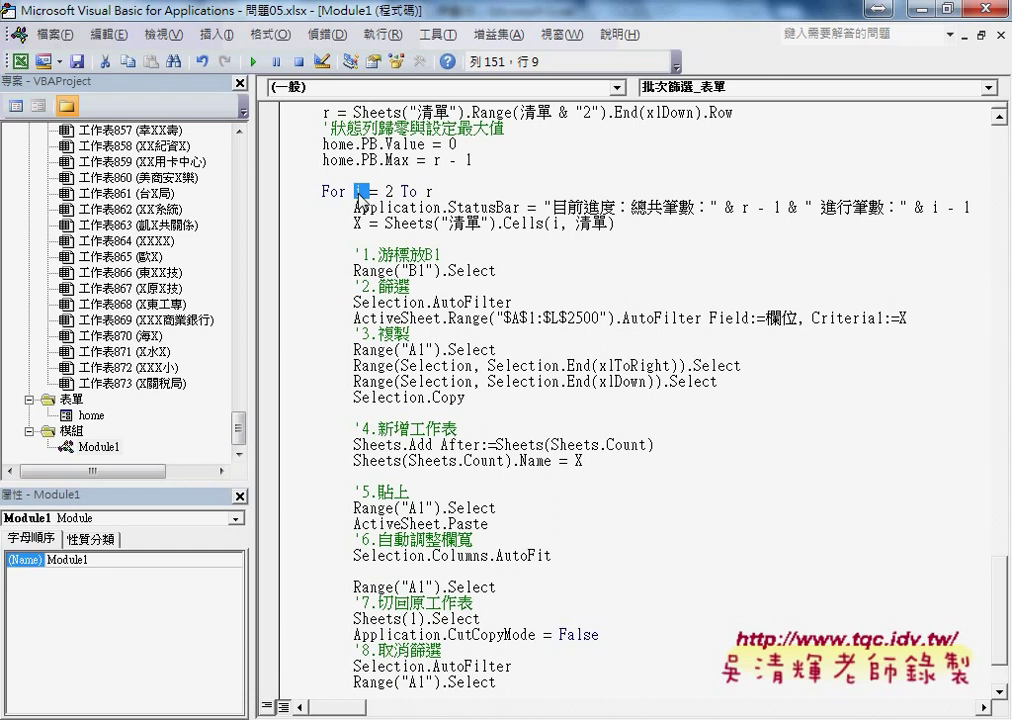
scroll(365, 300, "down", 2)
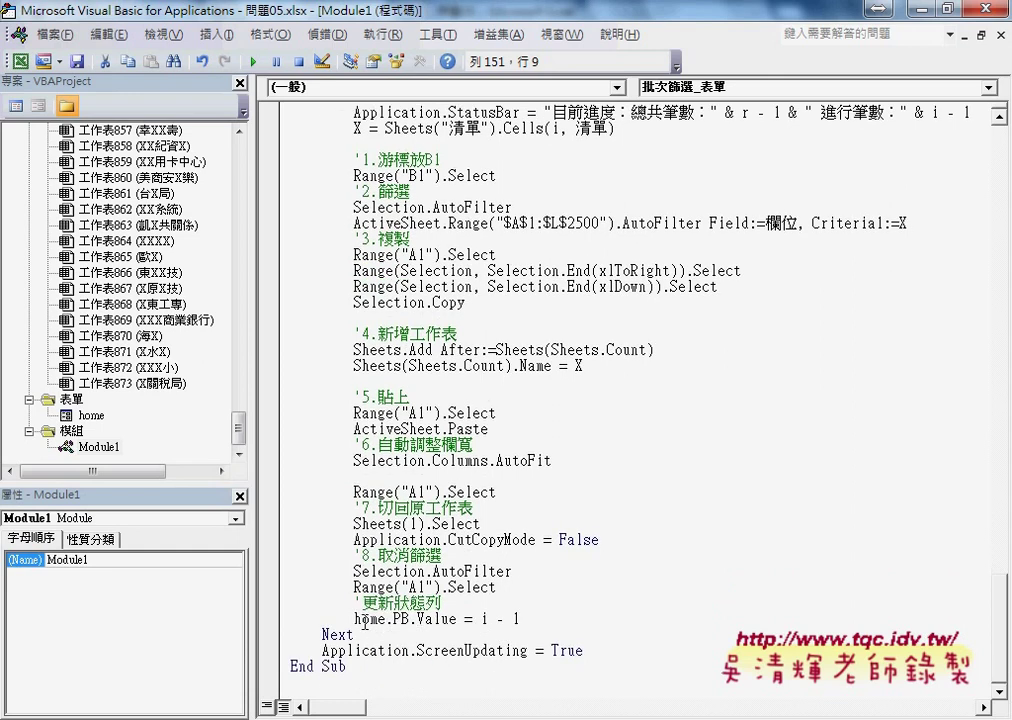
double_click(484, 619)
key("ctrl+shift+F2")
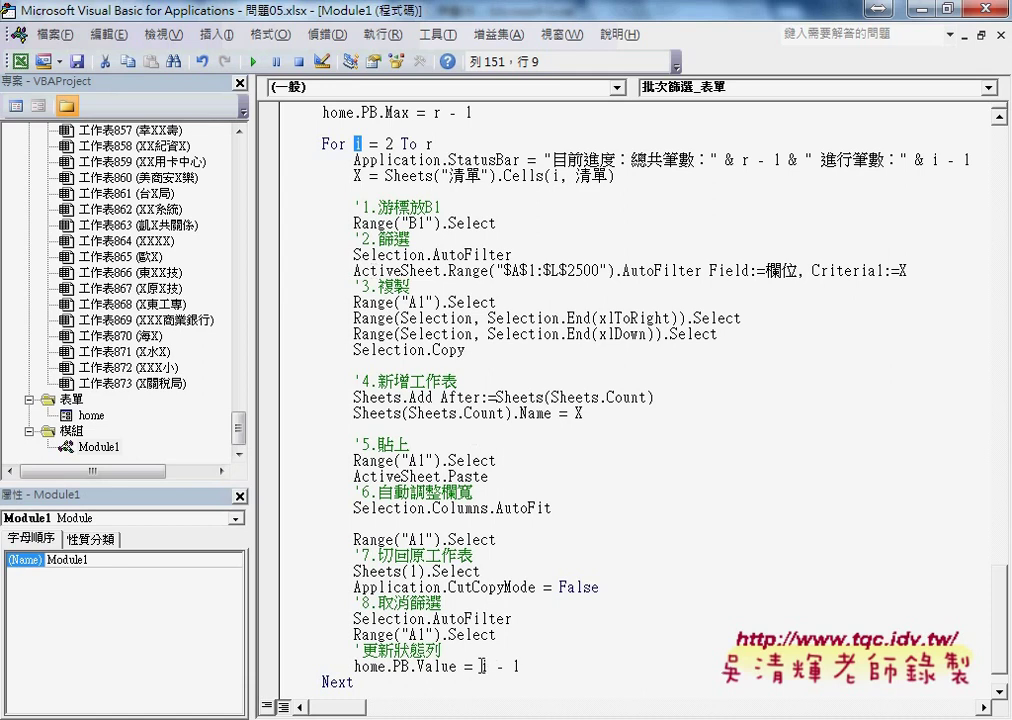
left_click_drag(480, 666, 521, 666)
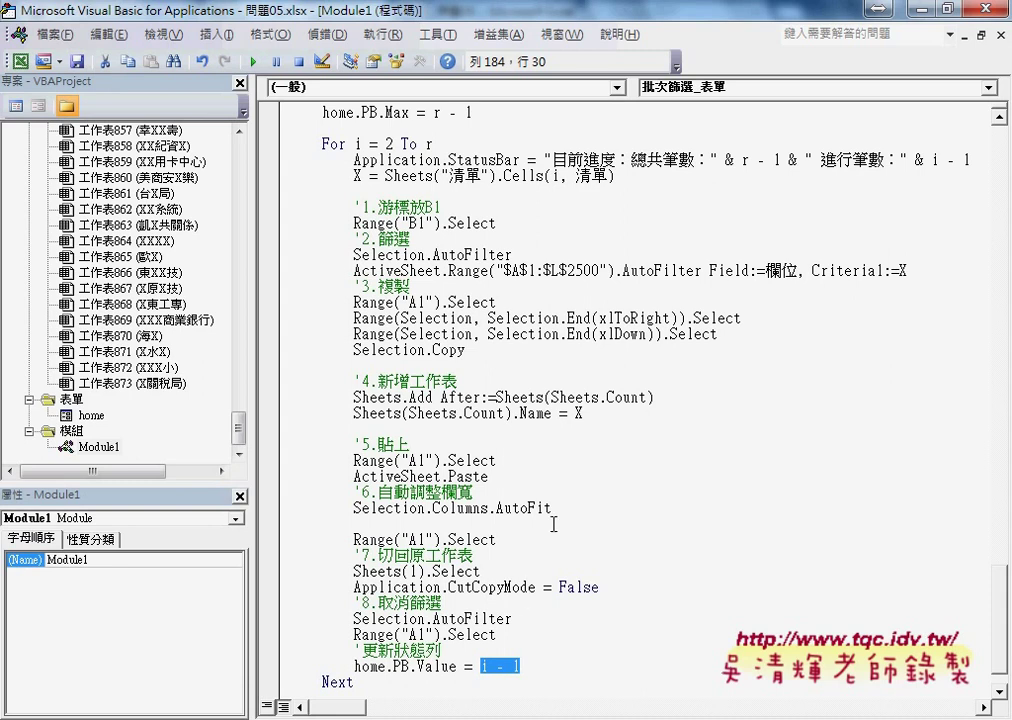
scroll(1003, 620, "up", 1)
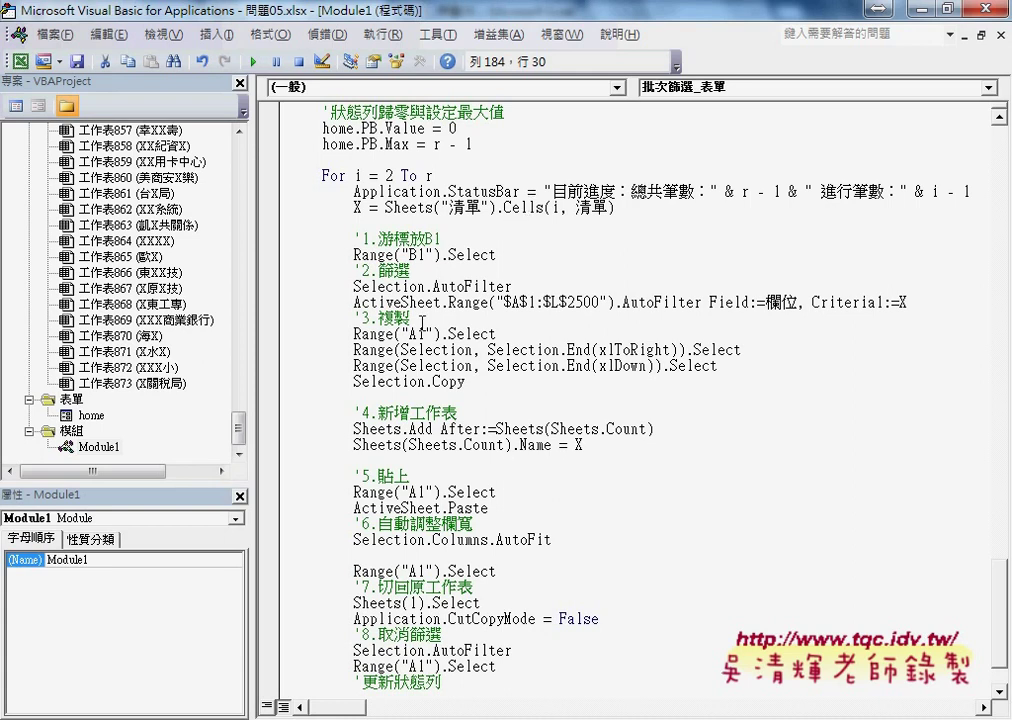
- Delete the blank lines after Selection.Copy and after X = Sheets("清單").Cells(i, 清單)
left_click_drag(490, 367, 504, 386)
left_click(504, 386)
key("Delete")
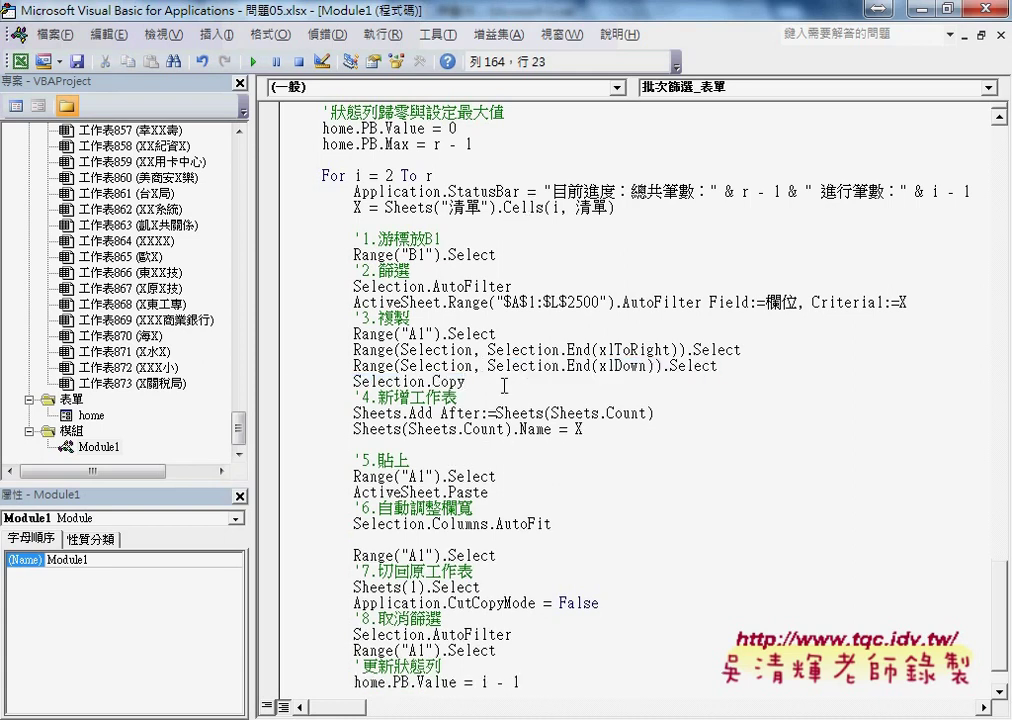
key("Up")
key("Up")
key("Up")
key("Up")
key("Up")
key("Up")
key("Up")
key("Up")
key("Up")
key("End")
key("Delete")
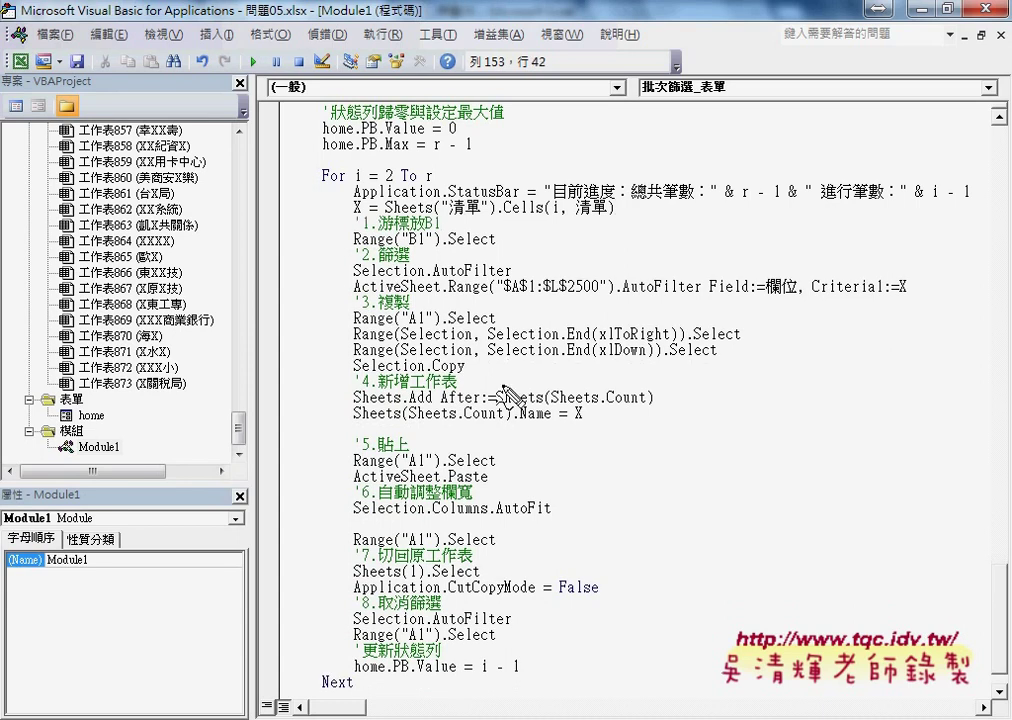
- Point out the For keyword, the progress bar reset and Max lines, and its value update
left_click_drag(333, 186, 321, 185)
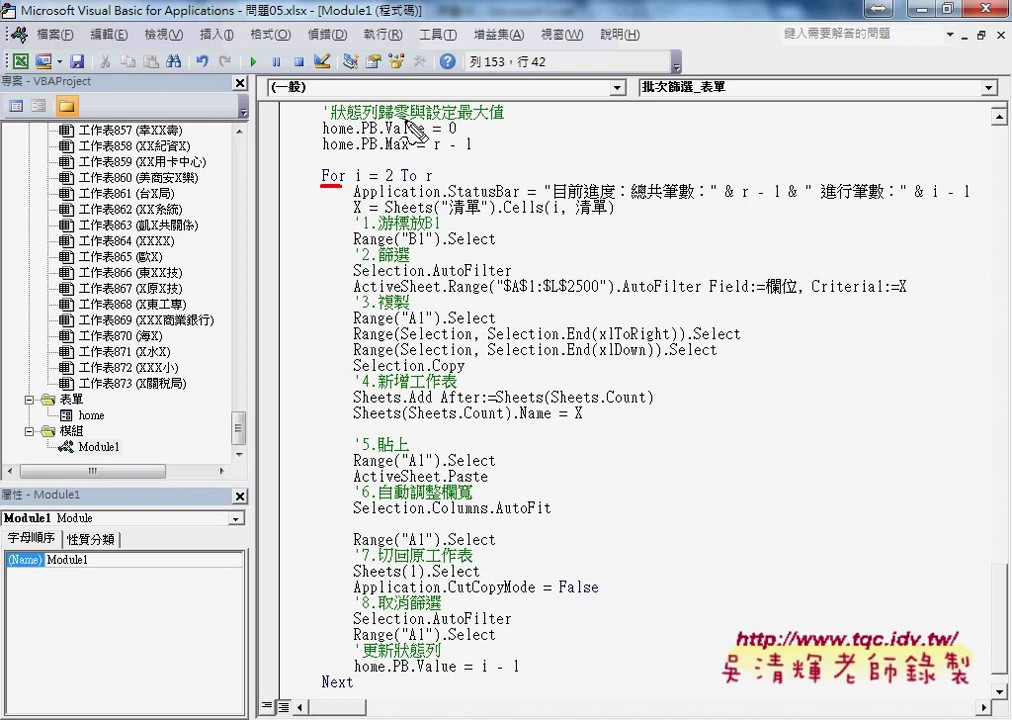
left_click_drag(474, 155, 484, 154)
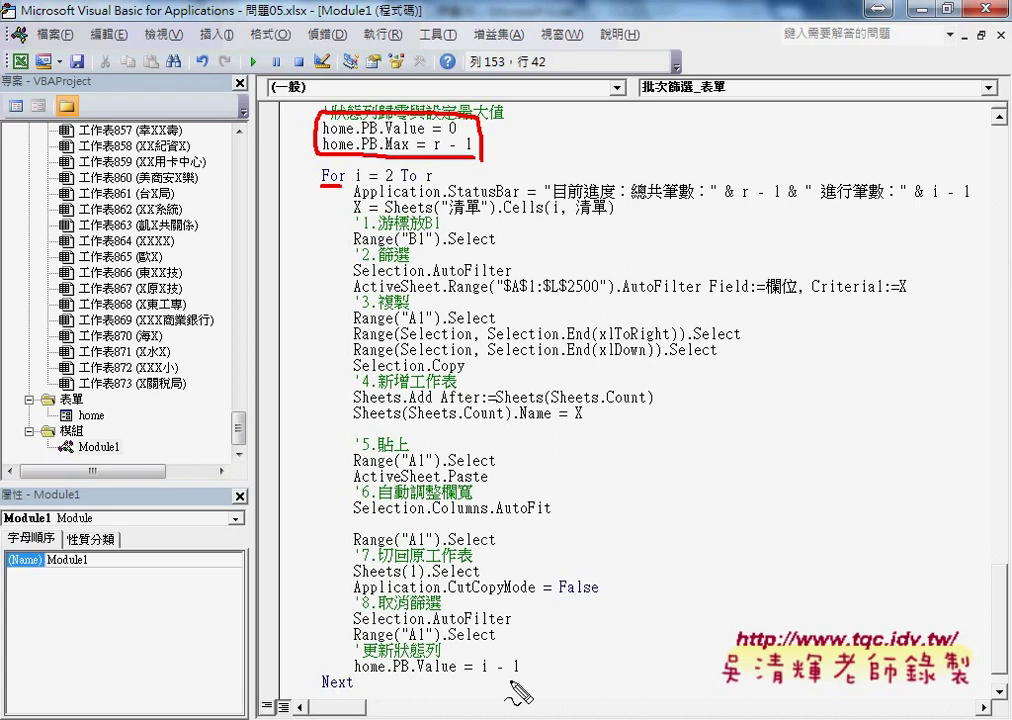
mouse_move(522, 660)
left_mouse_down()
mouse_move(370, 668)
mouse_move(542, 670)
left_mouse_up()
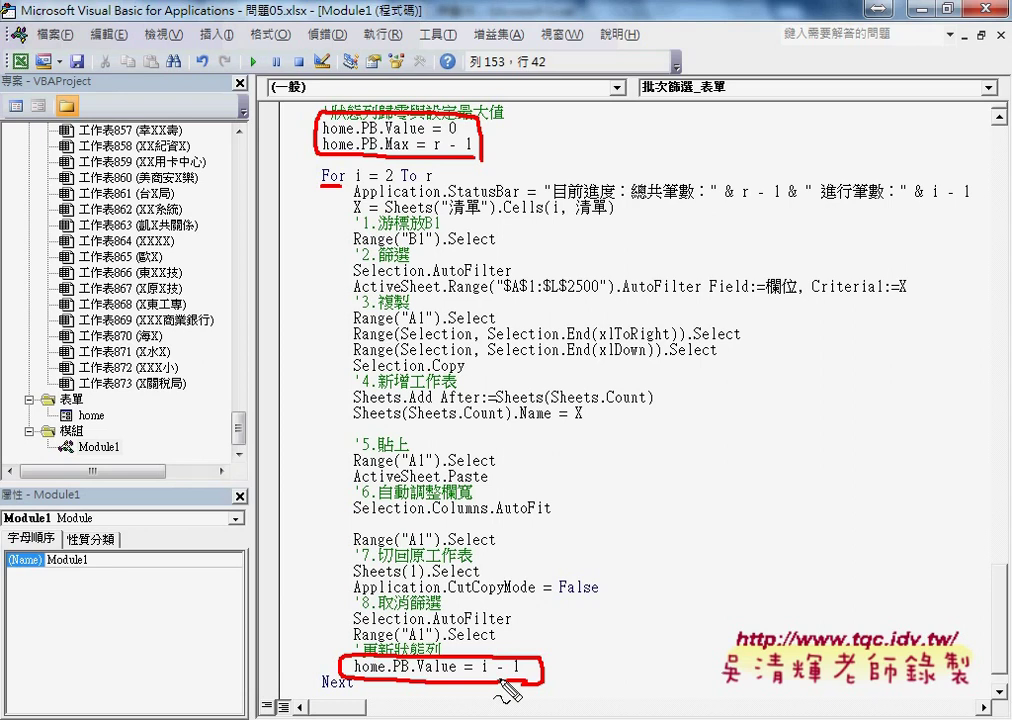
key("Escape")
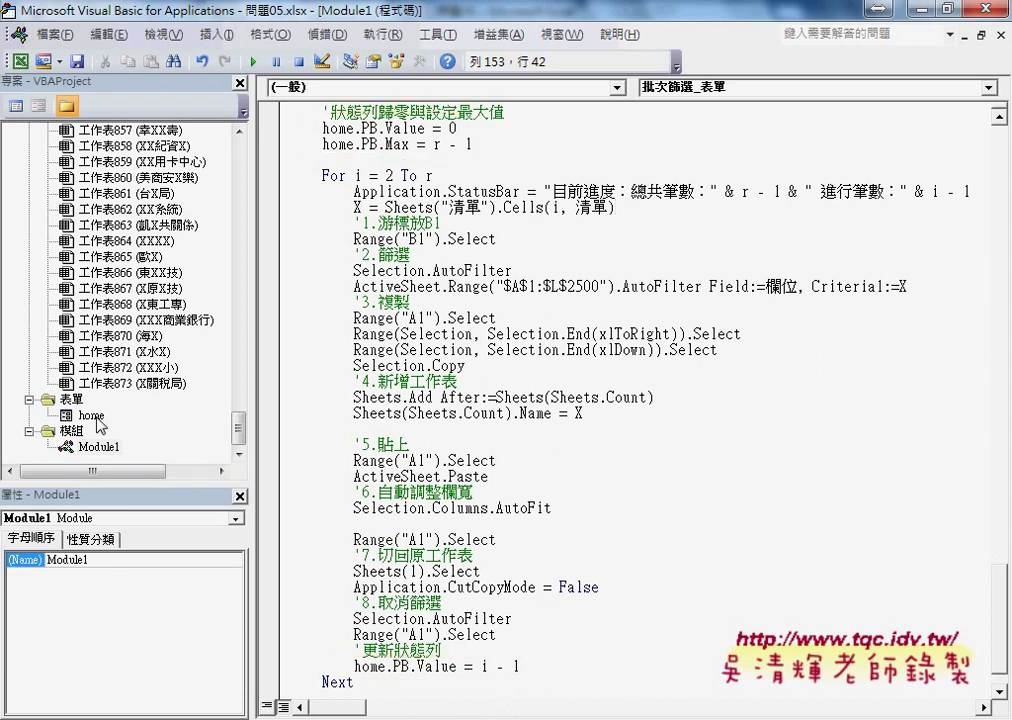
- Run the home form and batch-filter by 業務
double_click(91, 415)
left_click(252, 63)
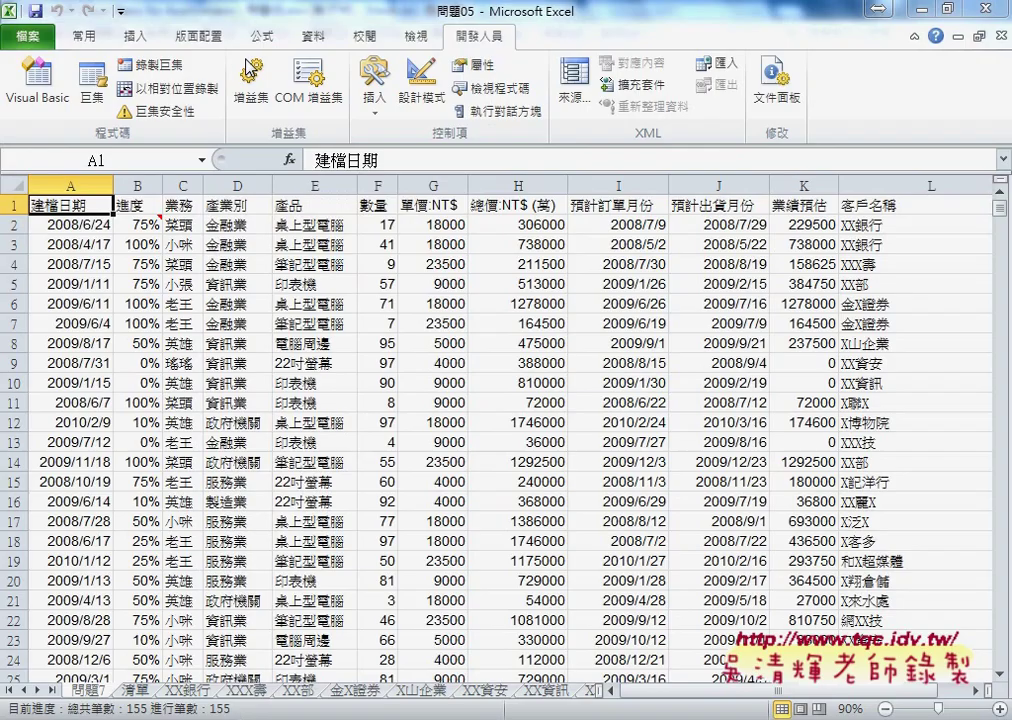
left_click(604, 347)
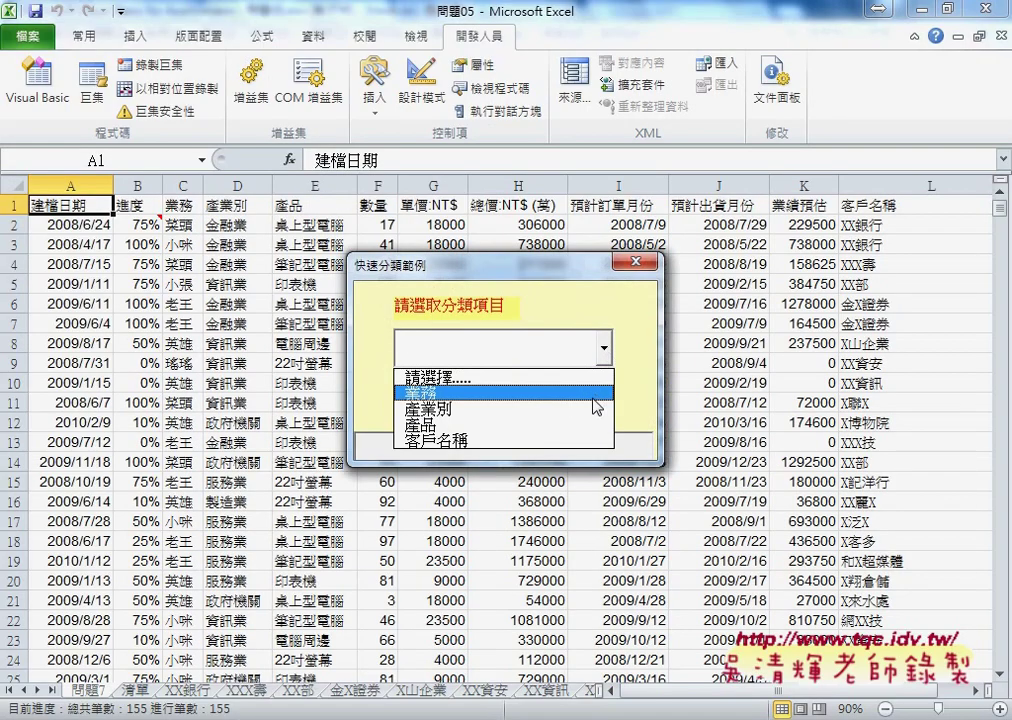
left_click(593, 399)
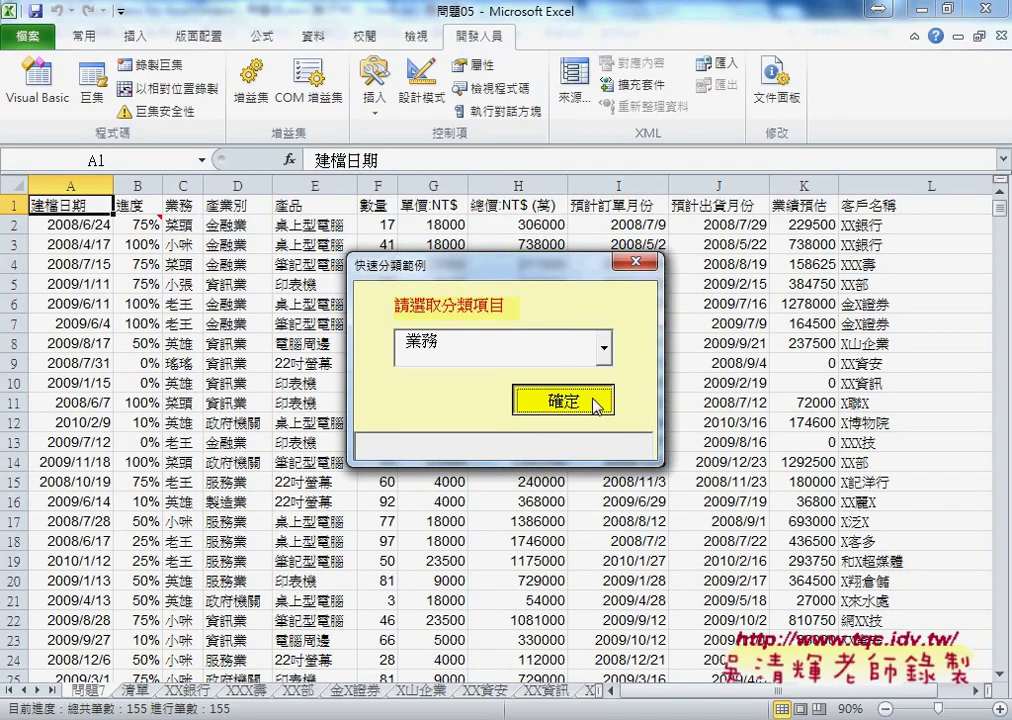
left_click(597, 403)
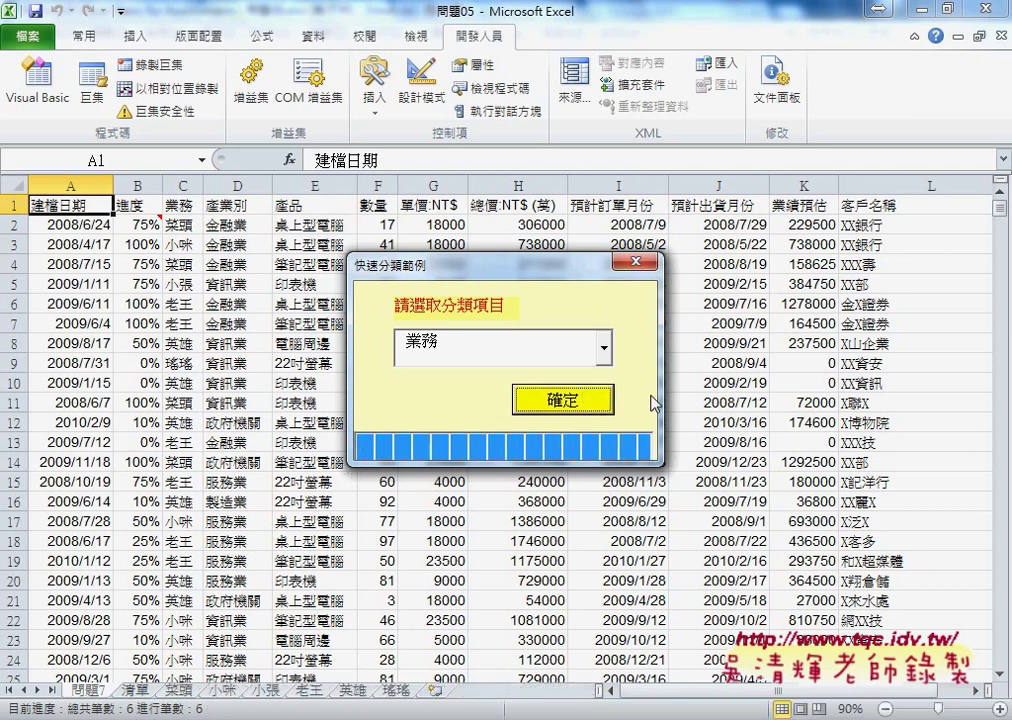
- Rerun the batch filter by 產業別, then 產品, then 客戶名稱
left_click(604, 348)
left_click(580, 413)
left_click(585, 396)
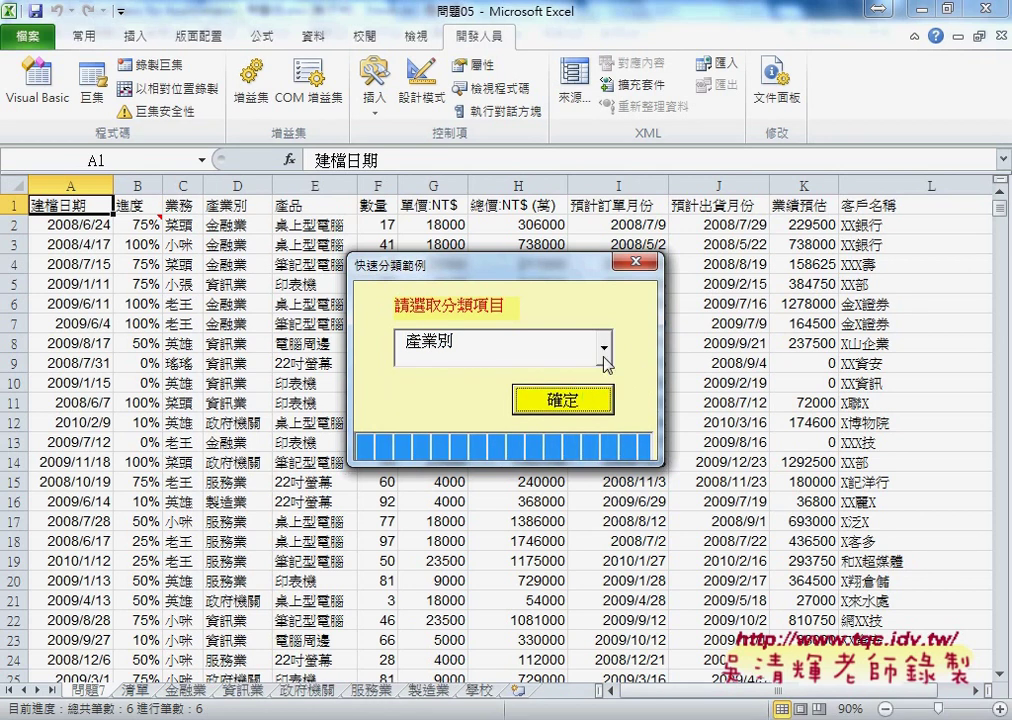
left_click(604, 352)
left_click(580, 430)
left_click(585, 400)
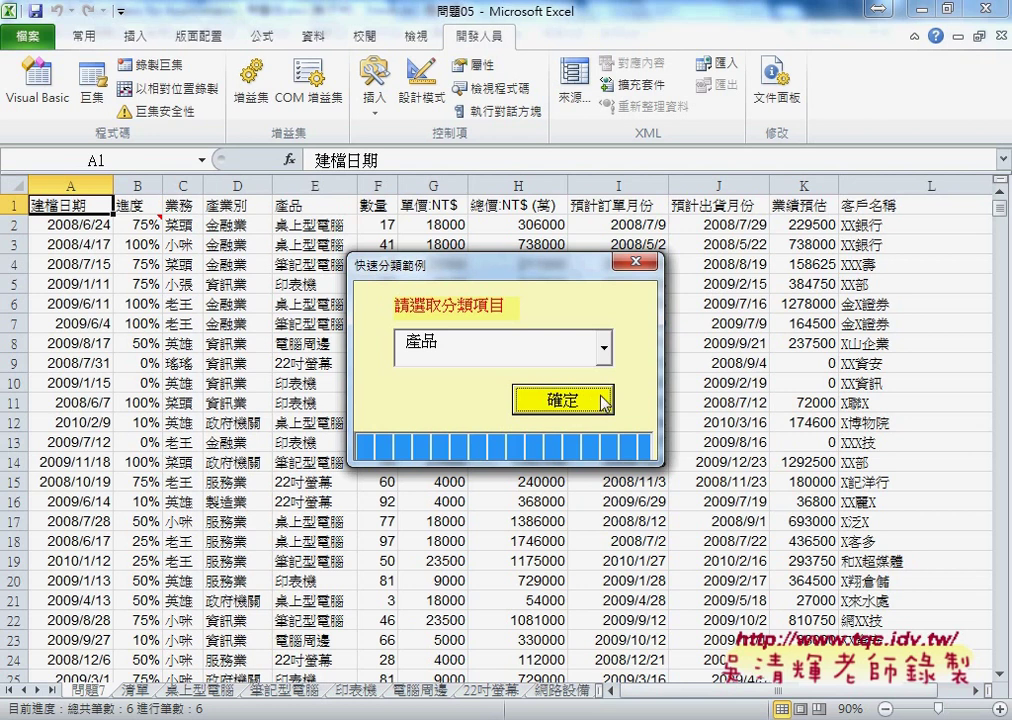
left_click(604, 348)
left_click(580, 442)
left_click(593, 412)
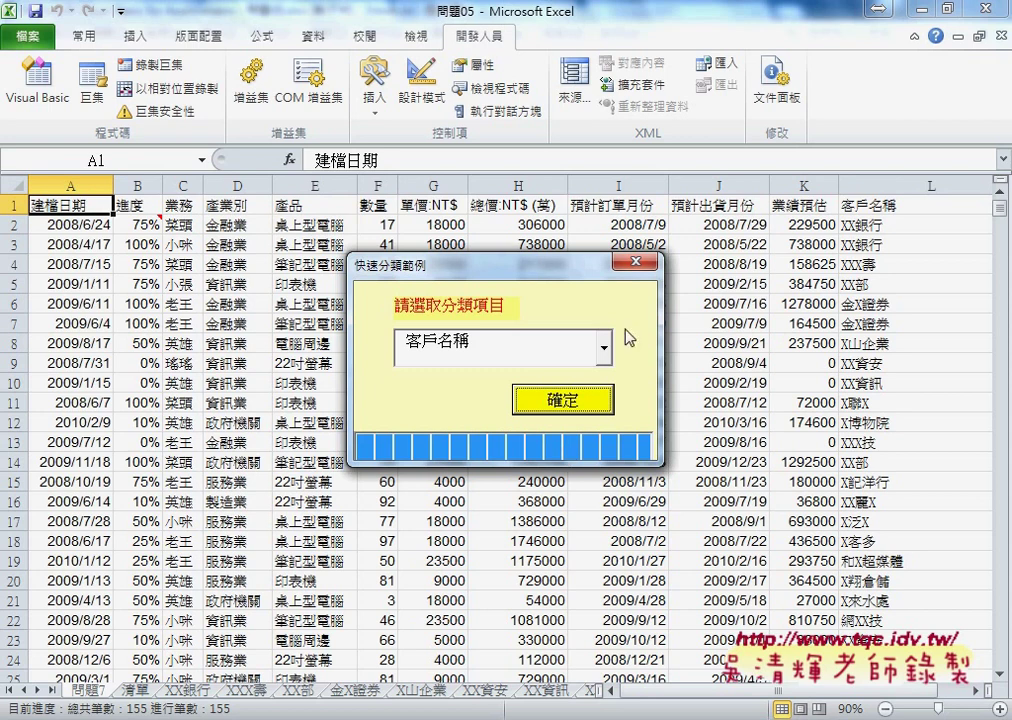
- Close the form, select progress bar PB in the designer, and pick its Visible property (True)
left_click(636, 262)
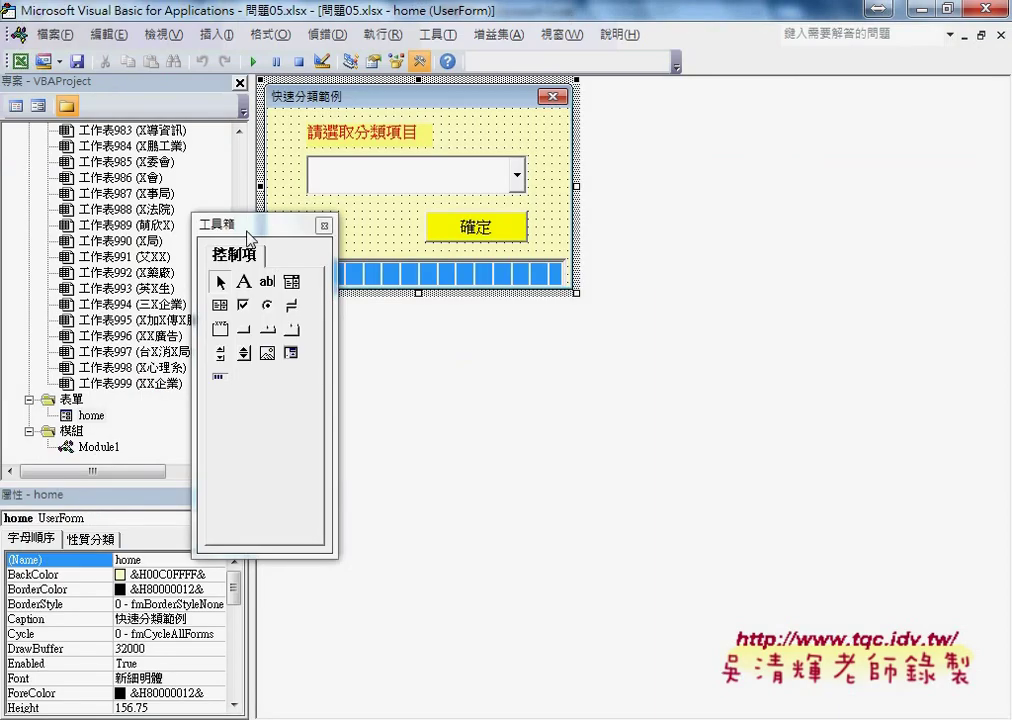
left_click_drag(247, 225, 684, 115)
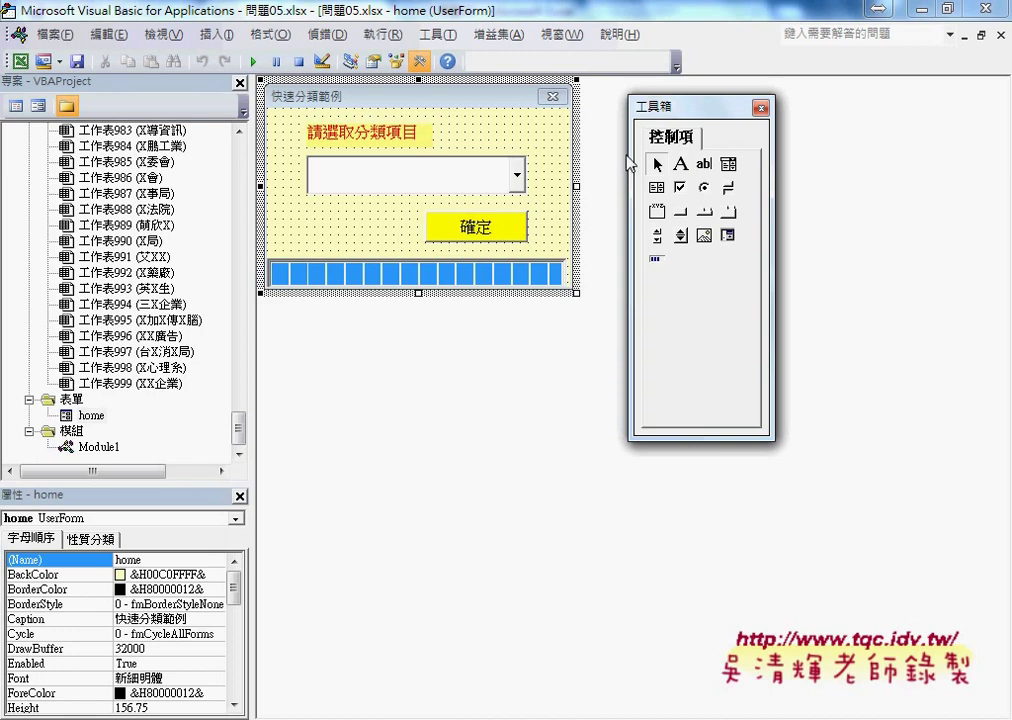
left_click(357, 281)
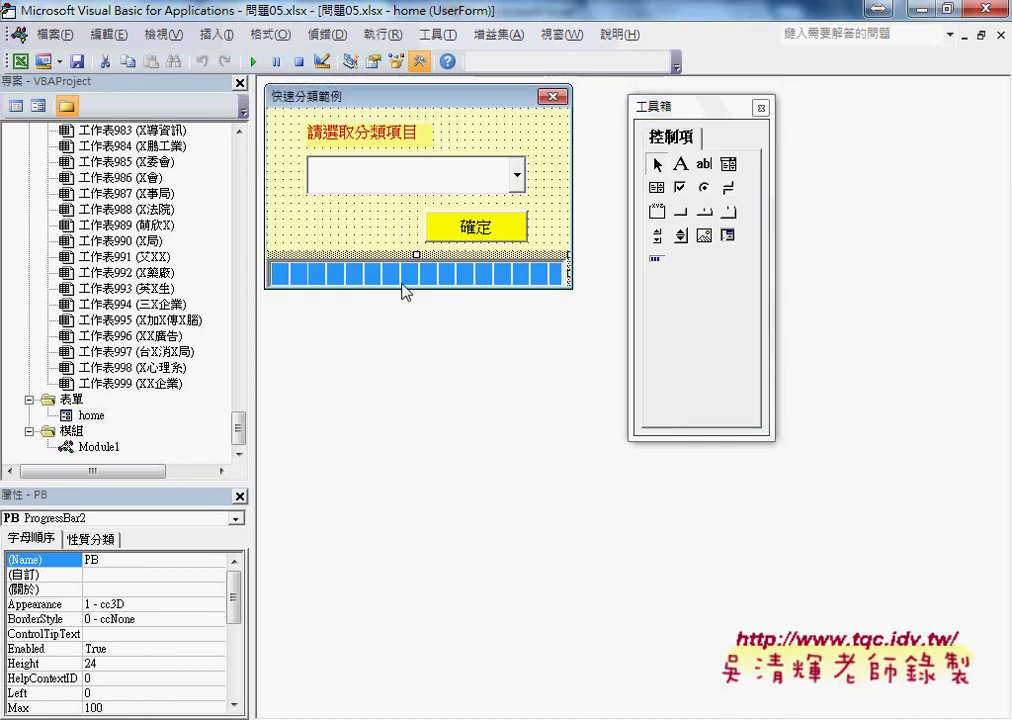
left_click(409, 276)
left_click(359, 235)
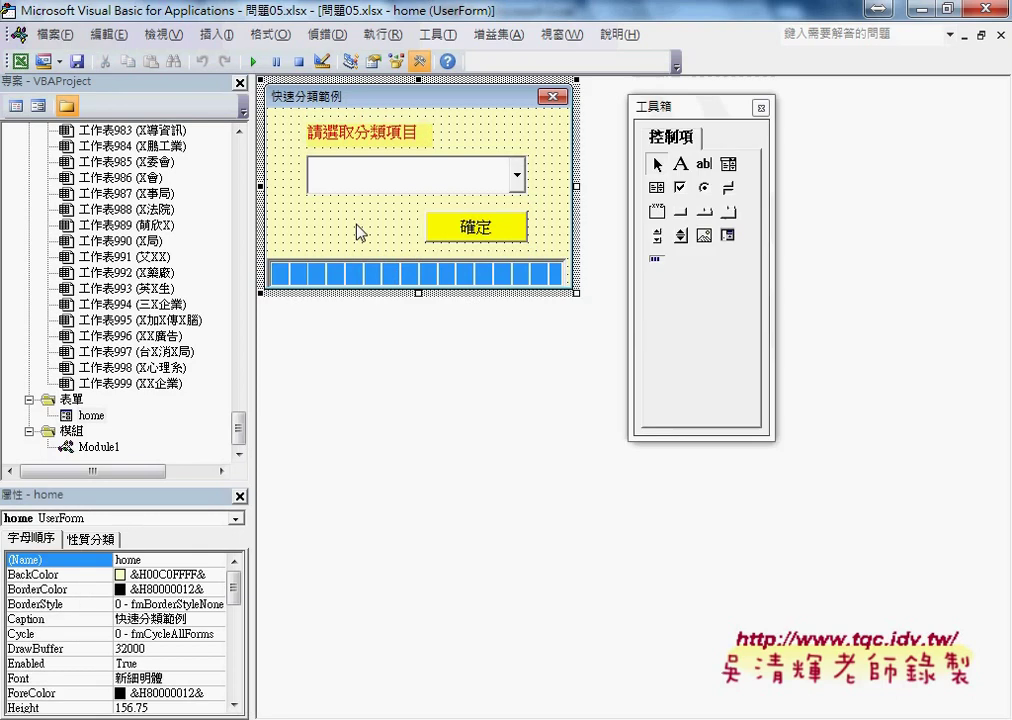
left_click(357, 273)
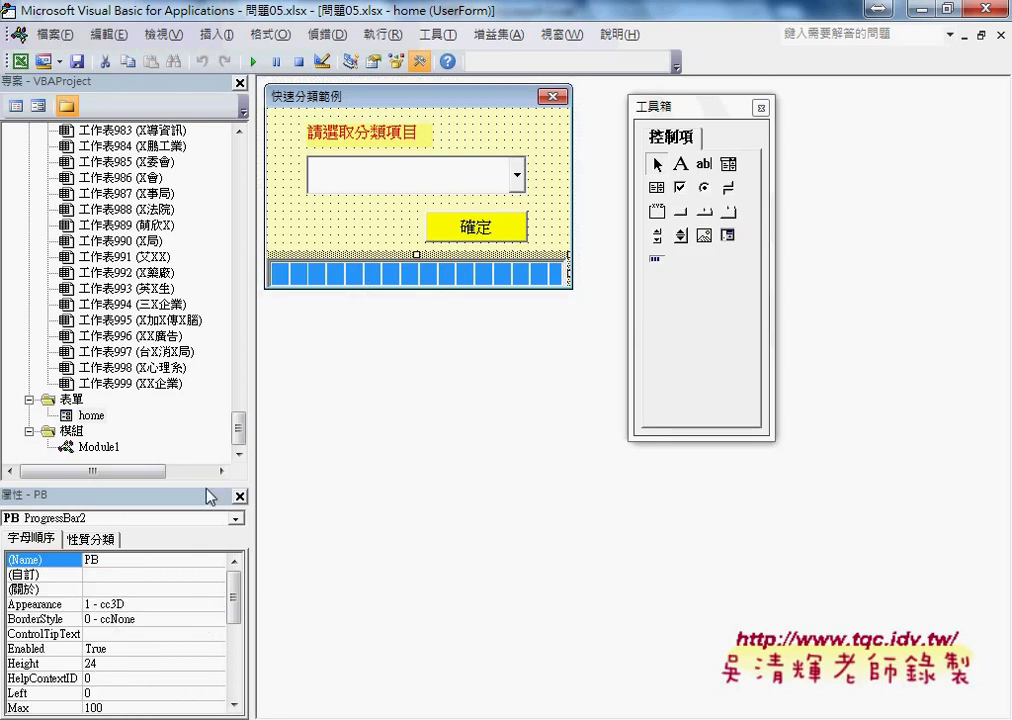
left_click_drag(208, 484, 215, 340)
left_click_drag(234, 545, 234, 584)
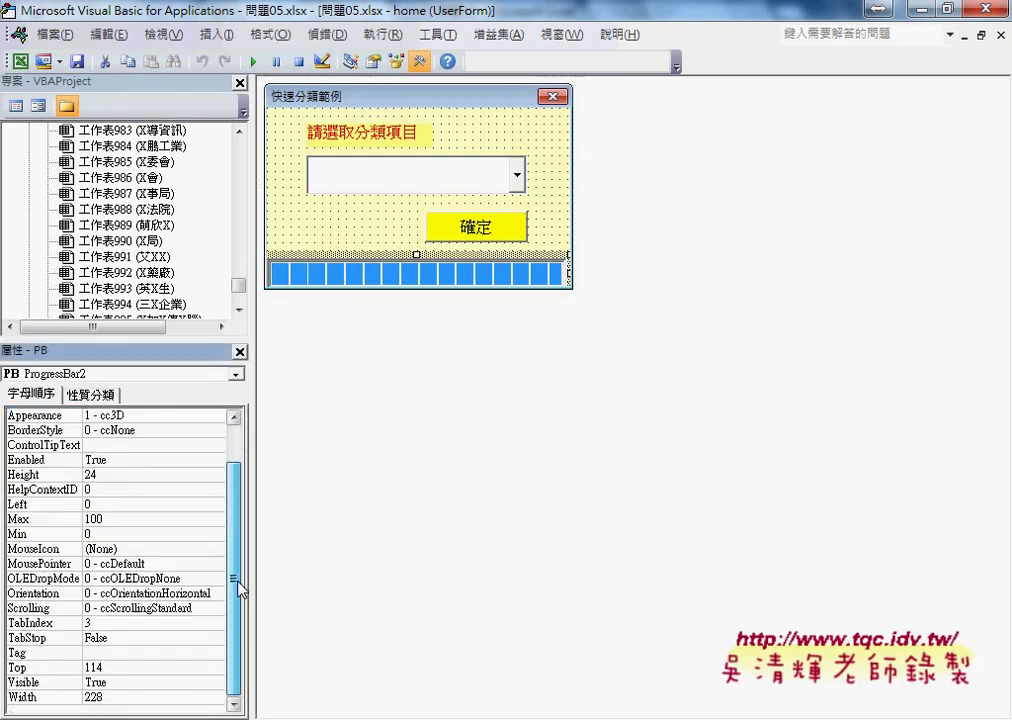
left_click(30, 682)
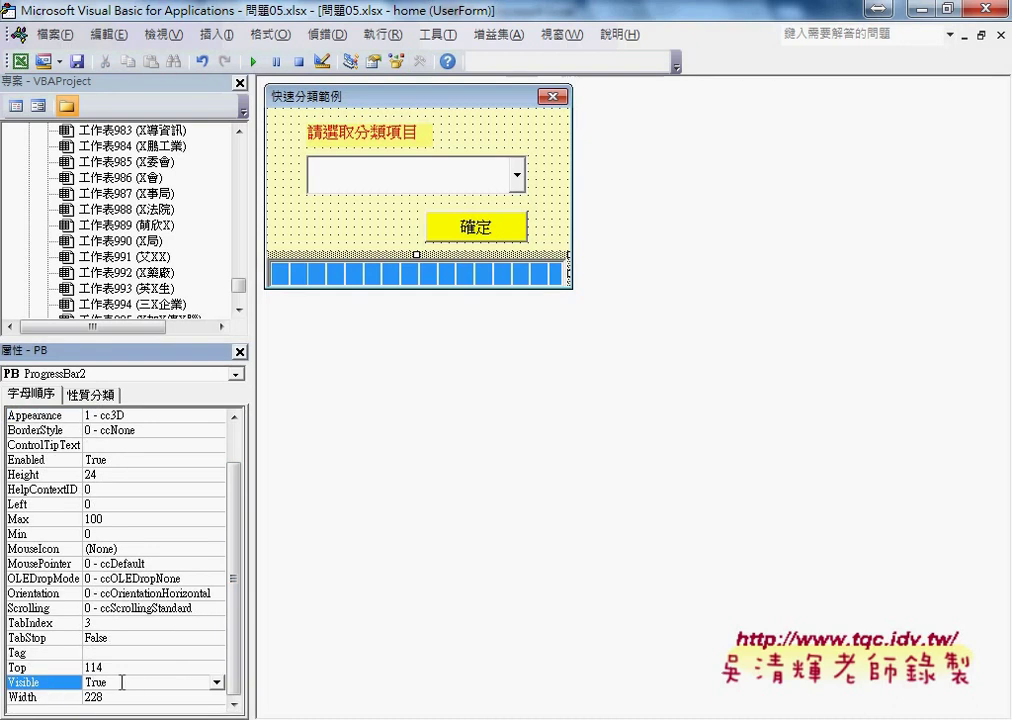
- Set PB's Visible to False and try to run, which opens the 巨集 macro list
left_click(213, 683)
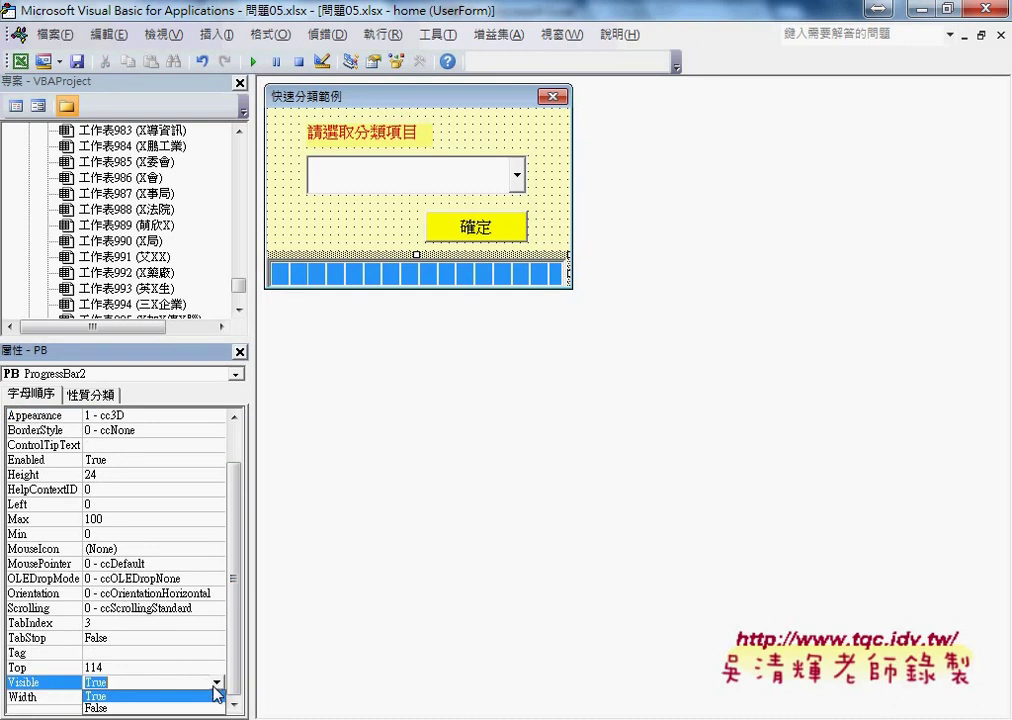
left_click(190, 711)
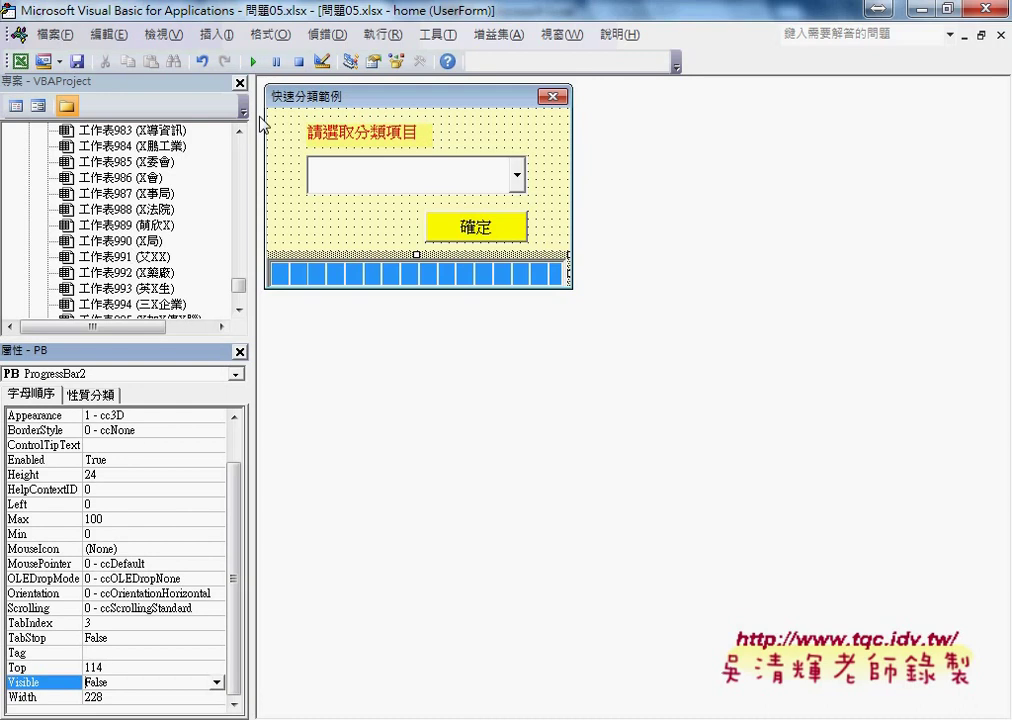
left_click(252, 63)
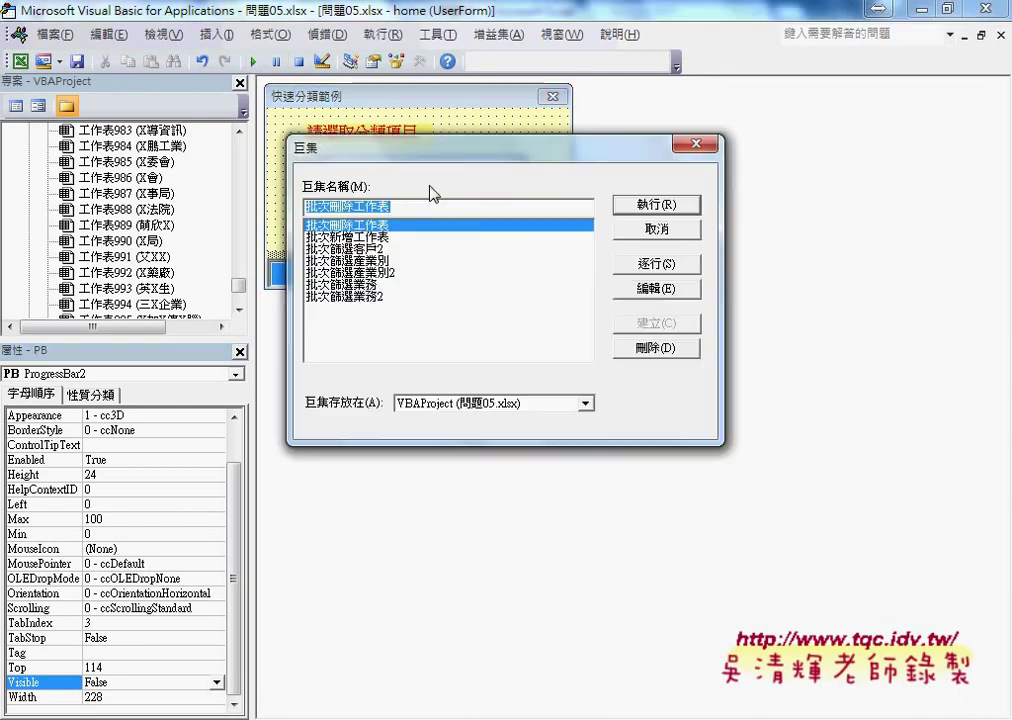
- Dismiss the macro list and rerun the form by 業務 with the progress bar hidden
left_click(712, 146)
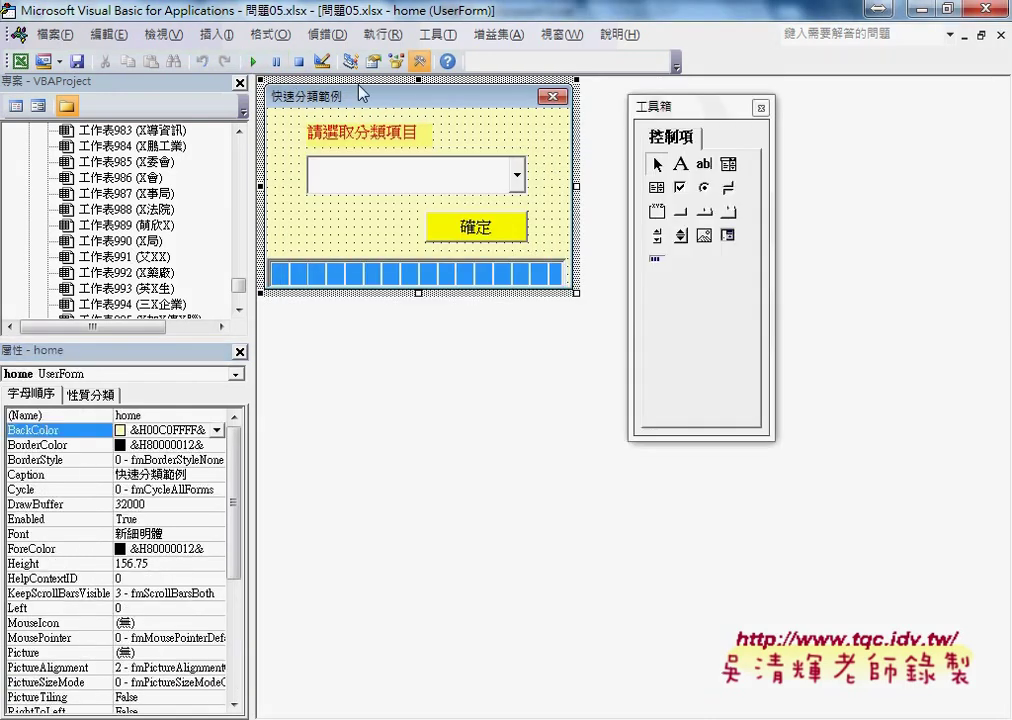
left_click(255, 62)
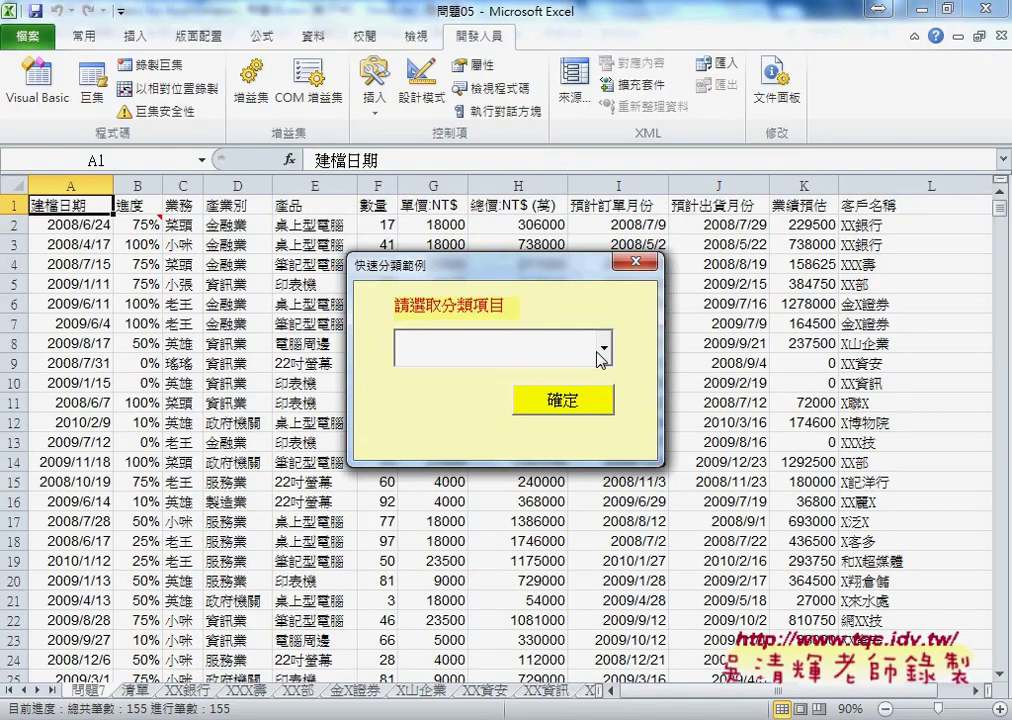
left_click(604, 348)
left_click(580, 389)
left_click(583, 401)
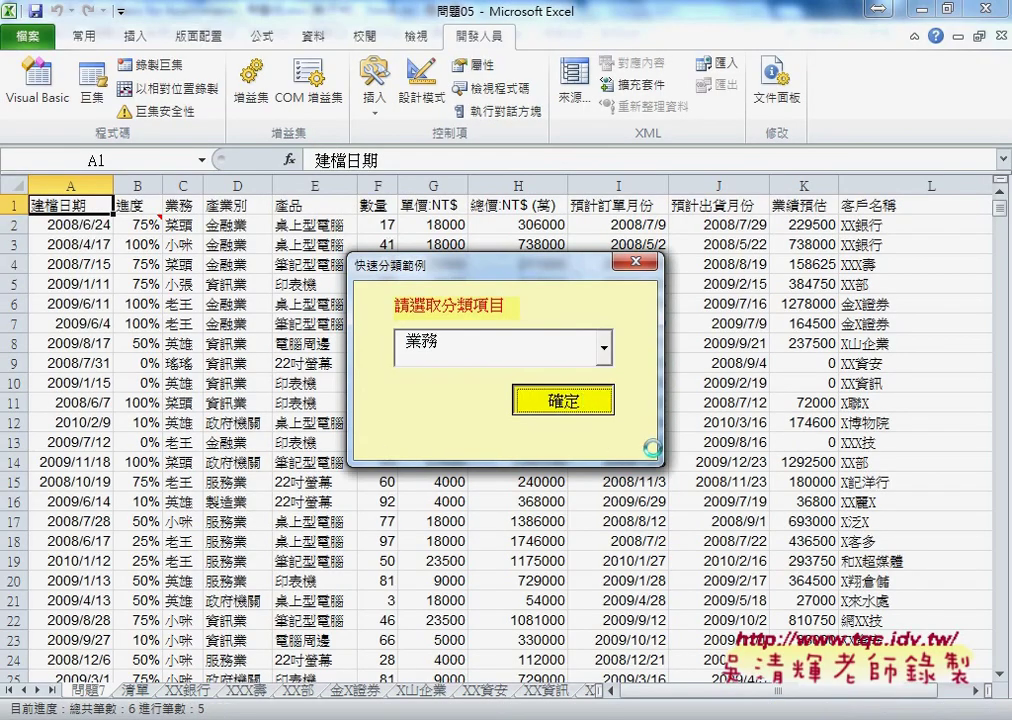
- Close the form and select its 確定 button in the designer
left_click(636, 263)
mouse_move(264, 232)
left_mouse_down()
mouse_move(793, 188)
mouse_move(795, 164)
left_mouse_up()
left_click(450, 228)
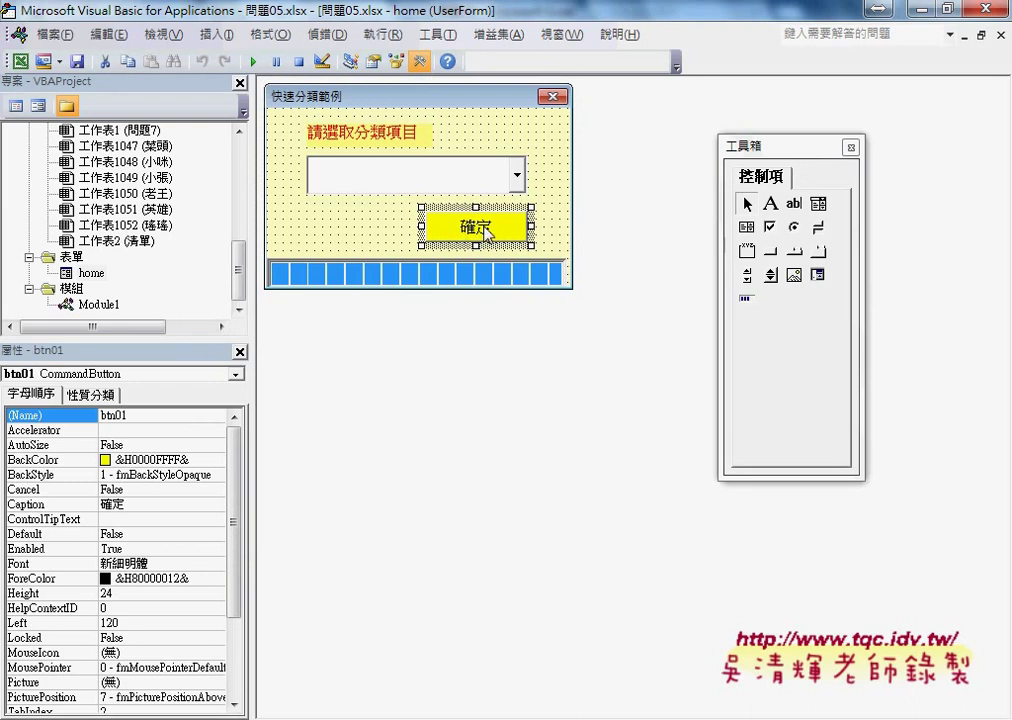
- Review the 確定 button's btn01_Click code, then return to Module1's 批次篩選_表單
double_click(483, 230)
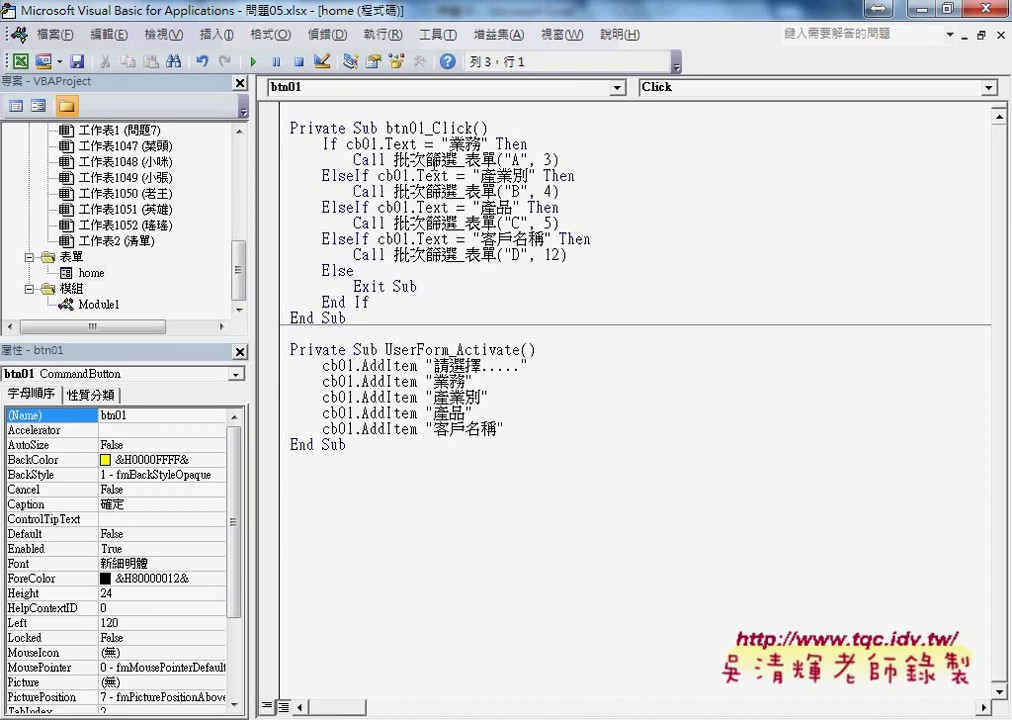
left_click(347, 130)
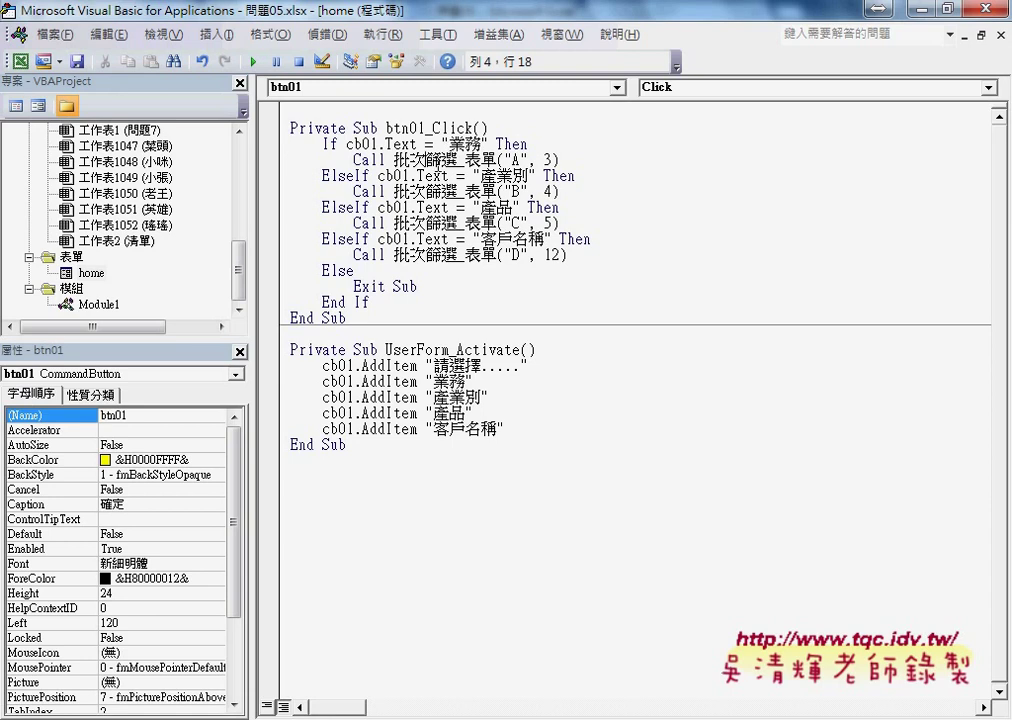
double_click(98, 304)
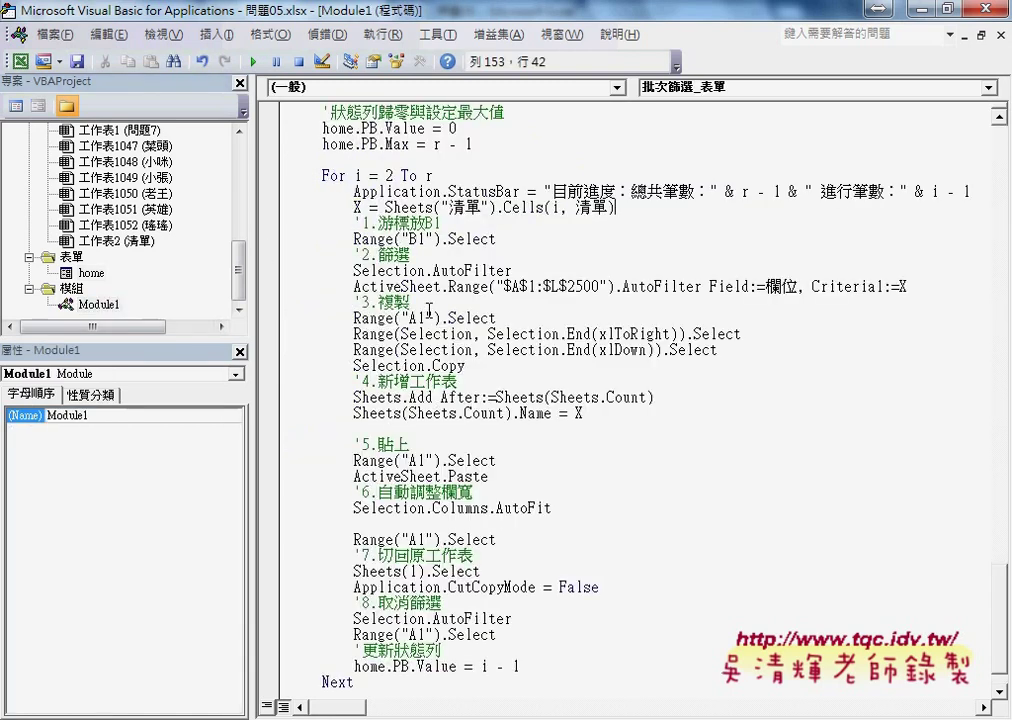
- Add 'home.PB.Visible = True' below the progress-bar comment, above home.PB.Value = 0
scroll(336, 245, "up", 2)
left_click(520, 207)
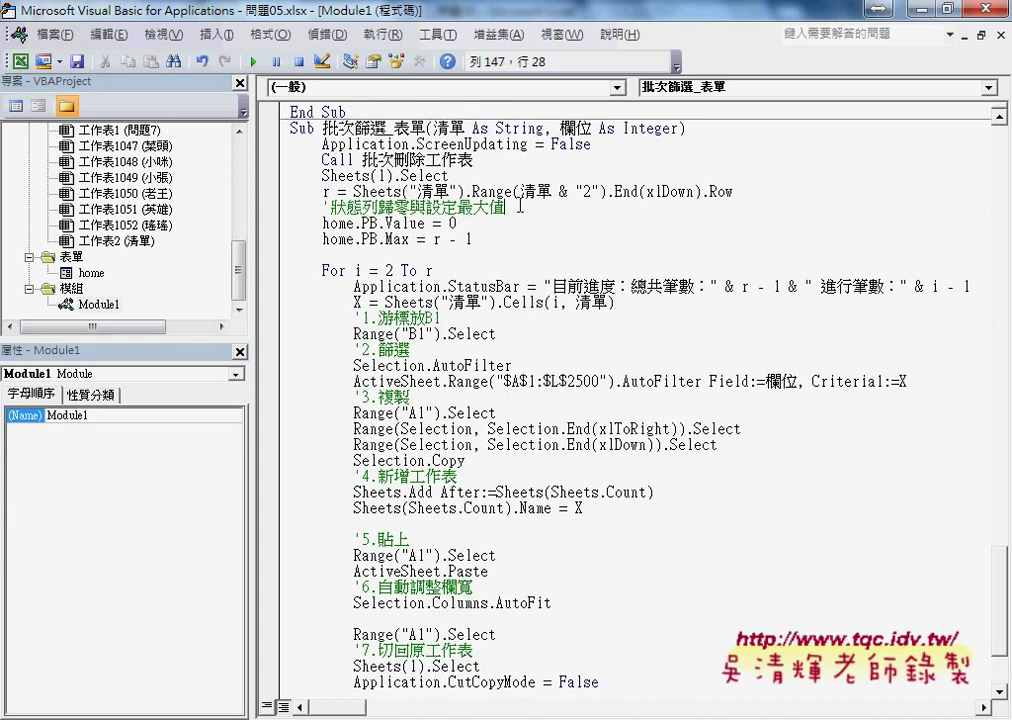
key("Return")
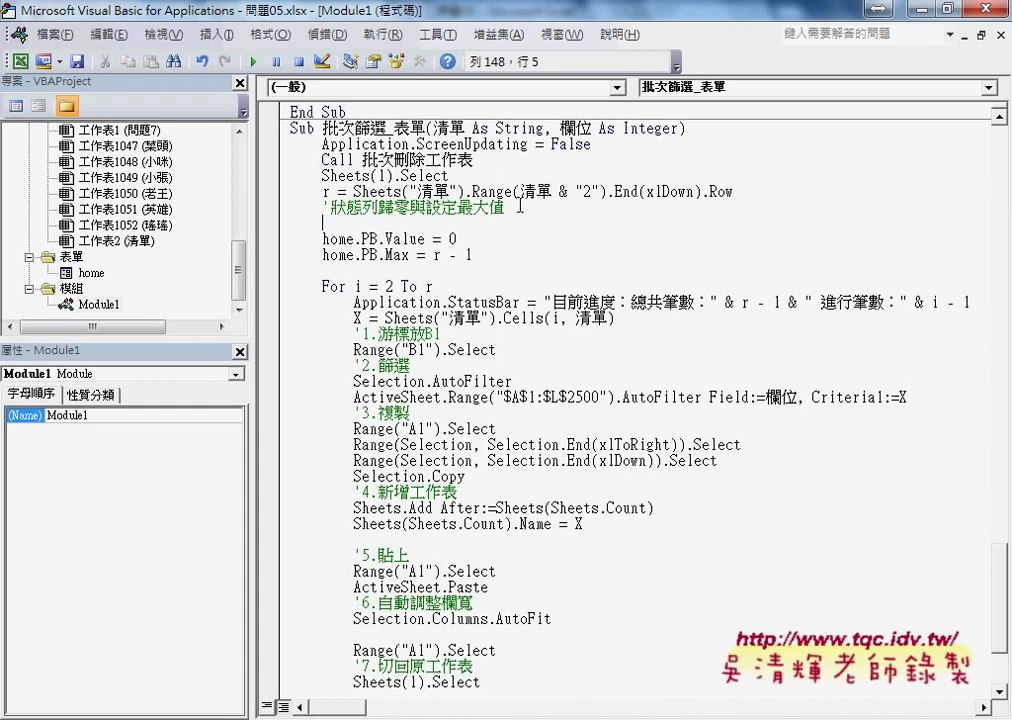
type("ho")
type("me.")
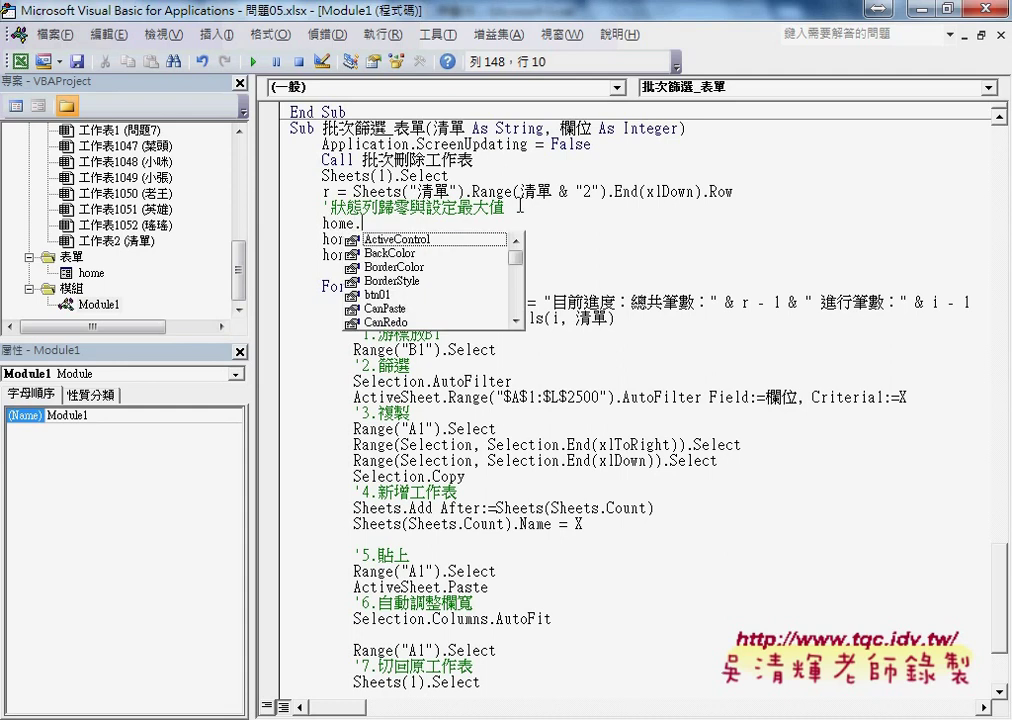
type("pb")
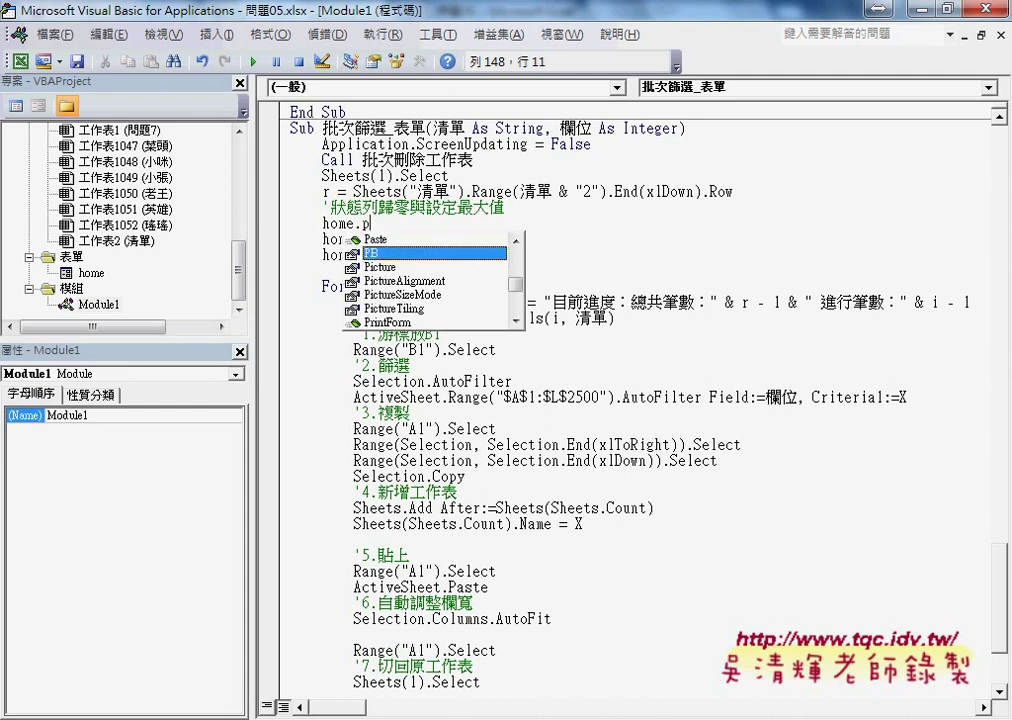
key("Tab")
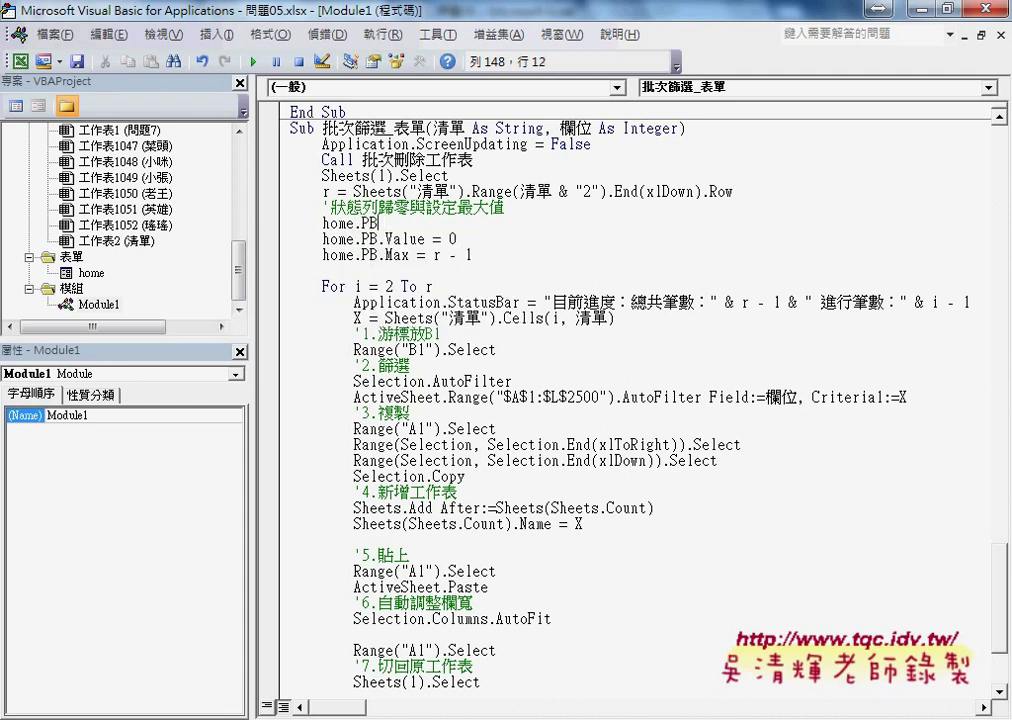
type(".v")
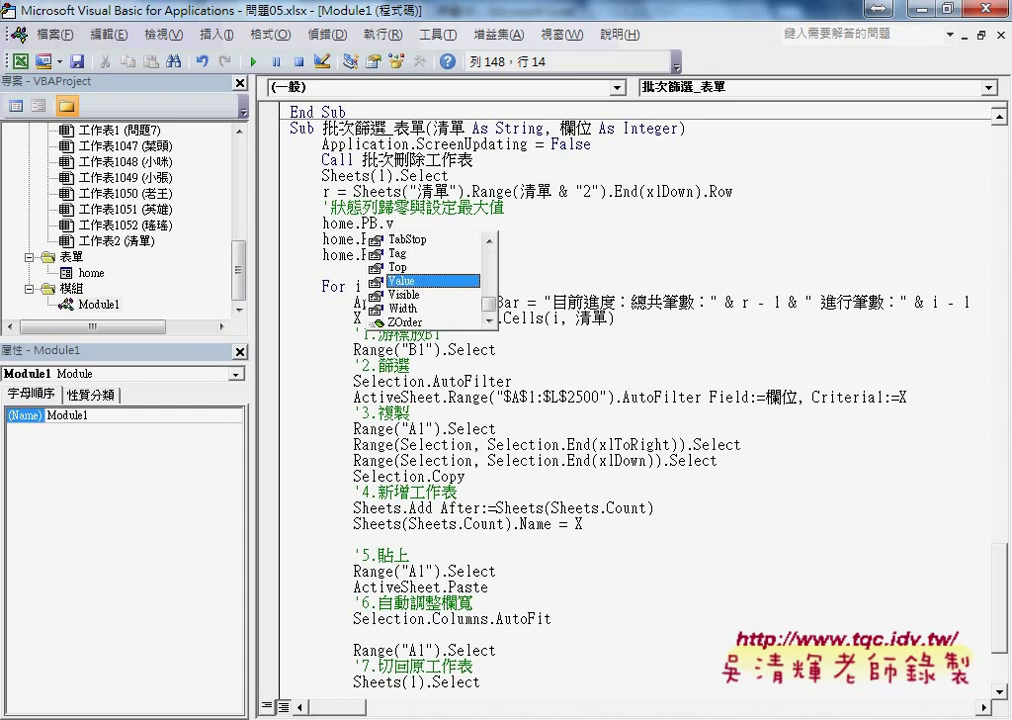
type("i ")
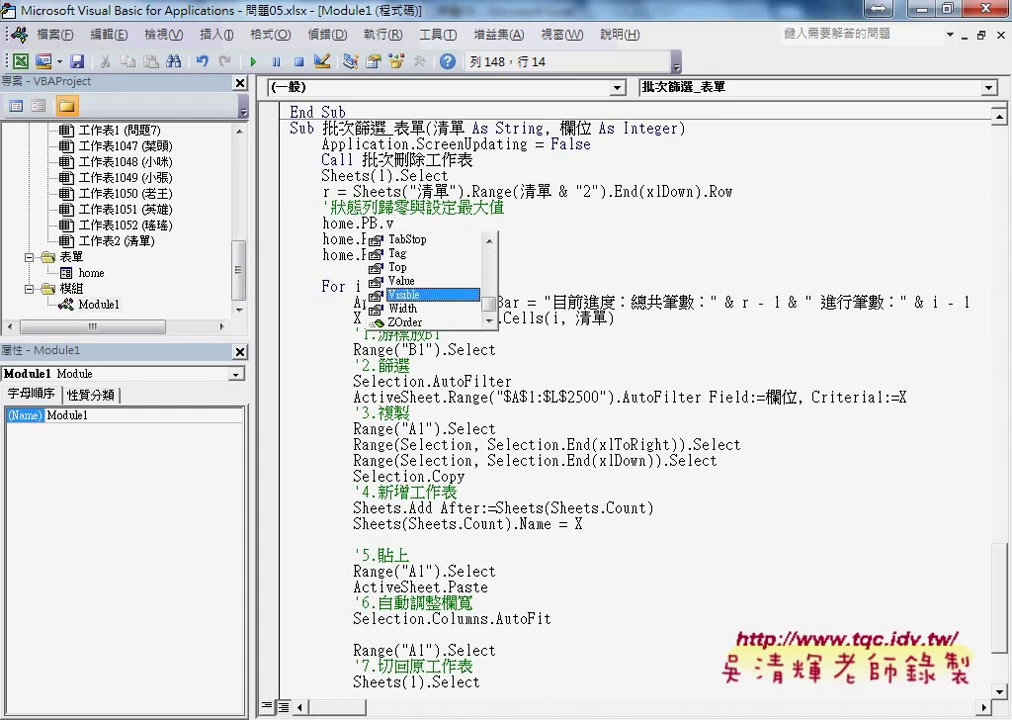
type("=")
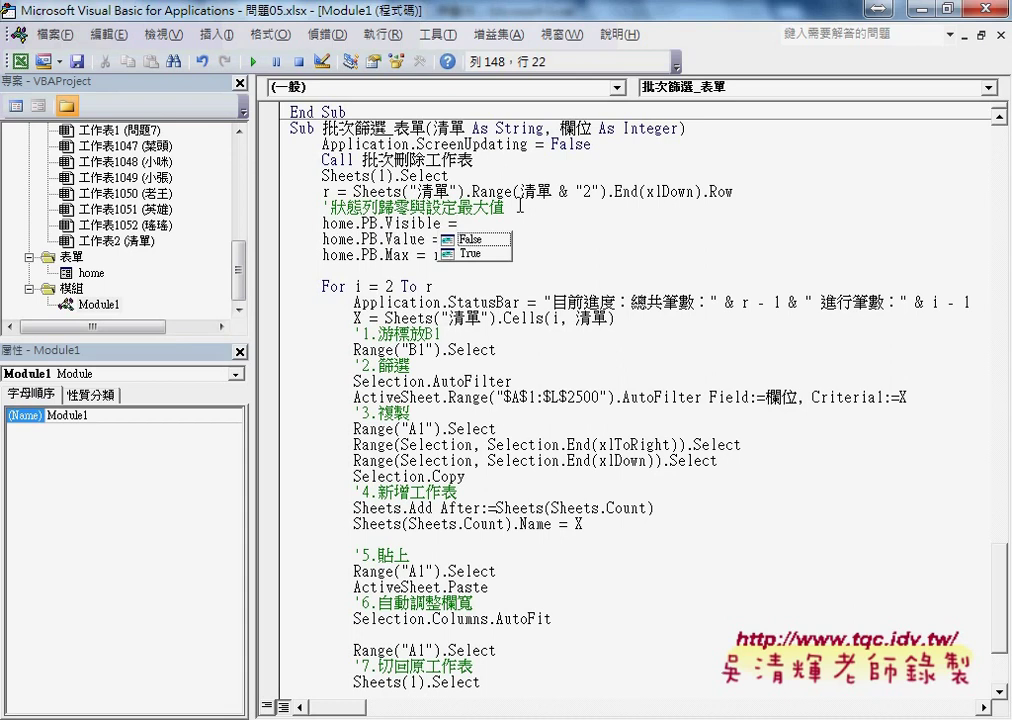
key("Down")
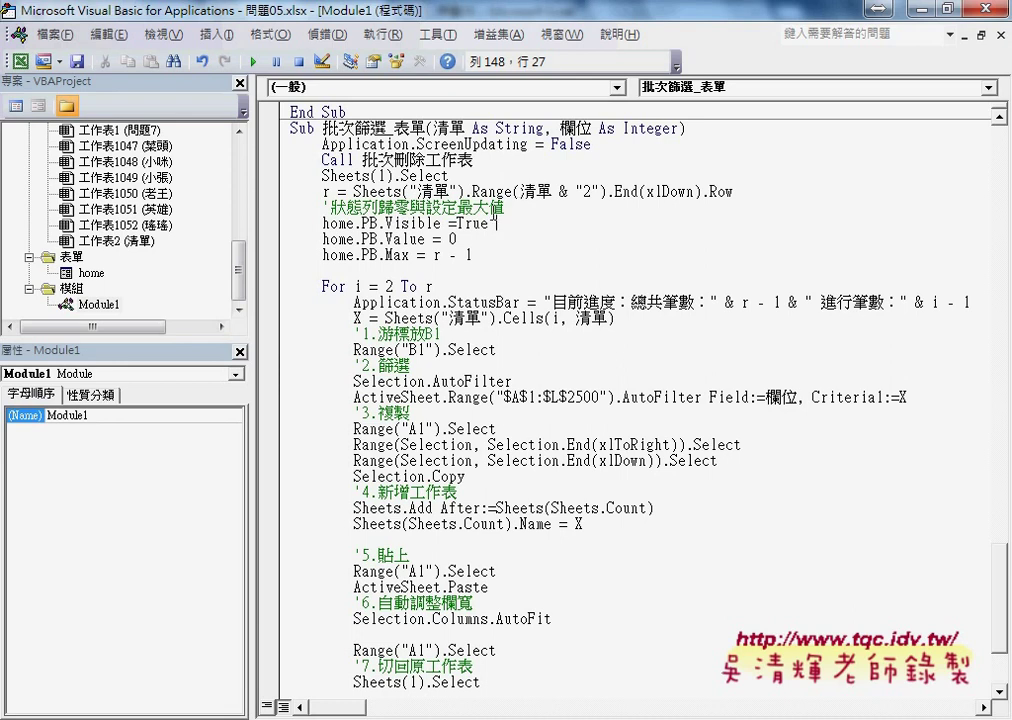
left_click_drag(449, 223, 324, 232)
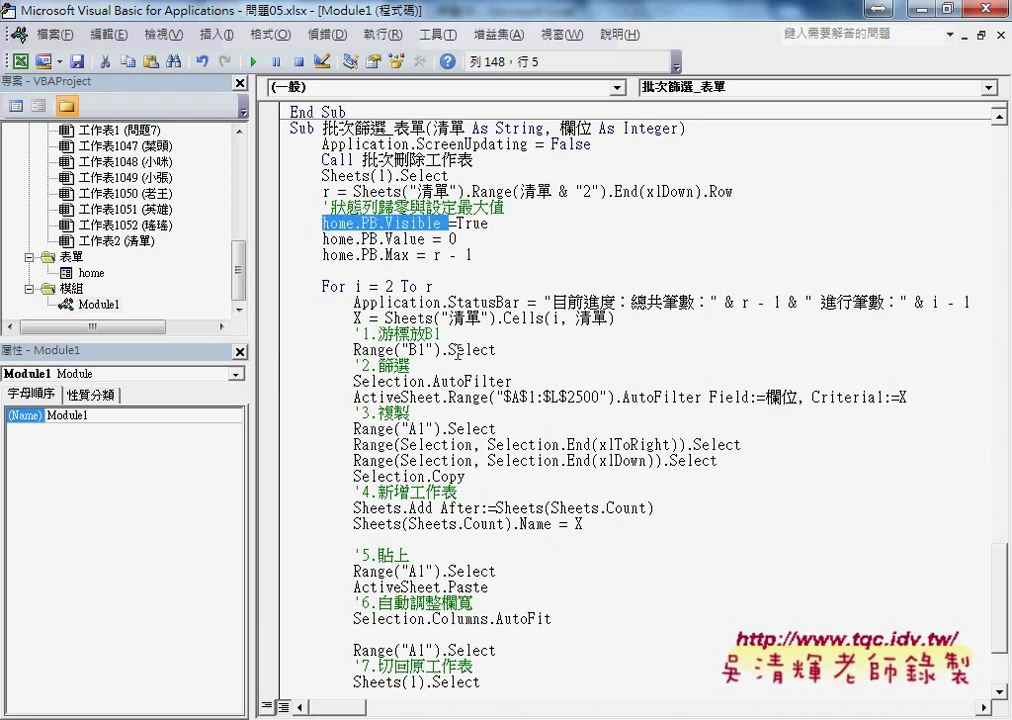
scroll(340, 250, "down", 3)
- Add 'home.PB.Visible = False' on a new line after the loop's Next
left_click(406, 638)
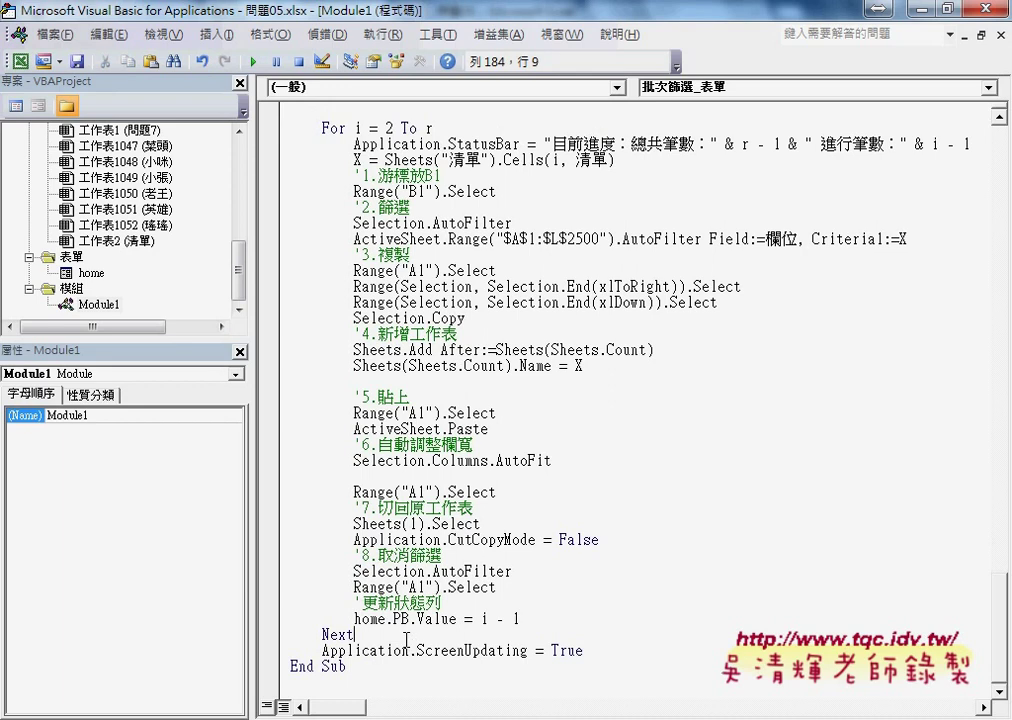
key("Return")
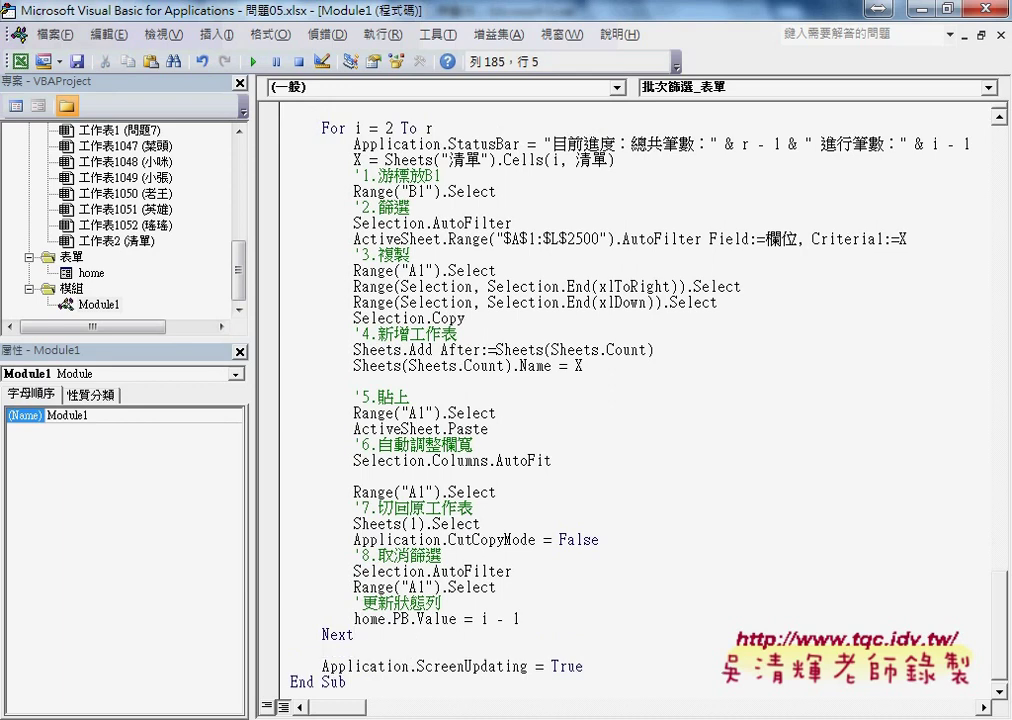
type("home.PB.Visible =")
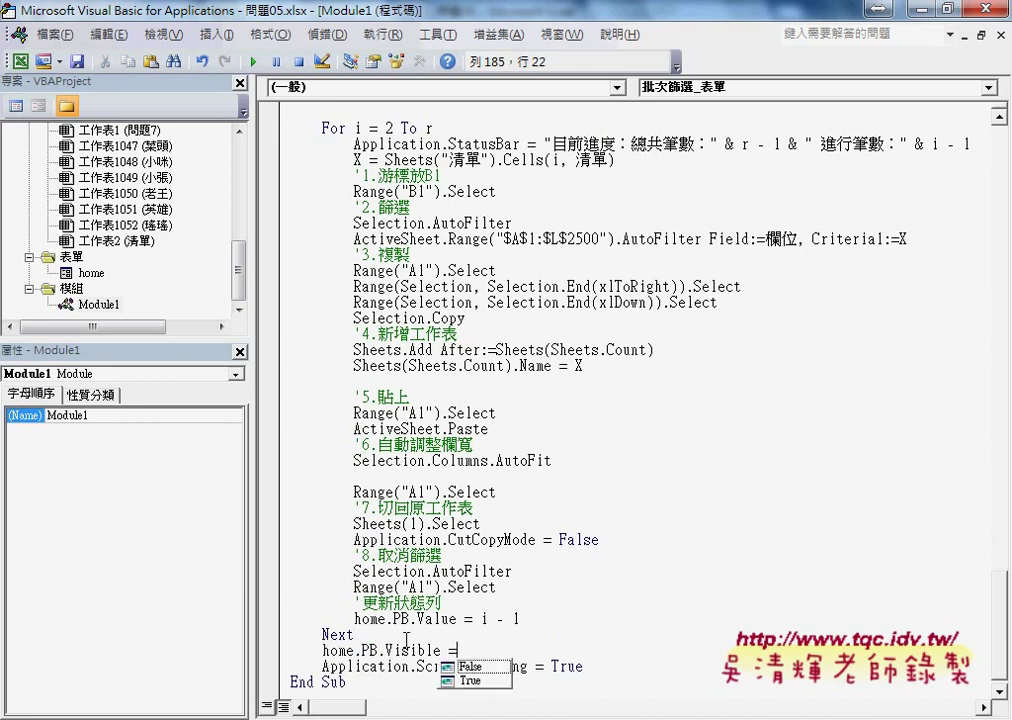
key("space")
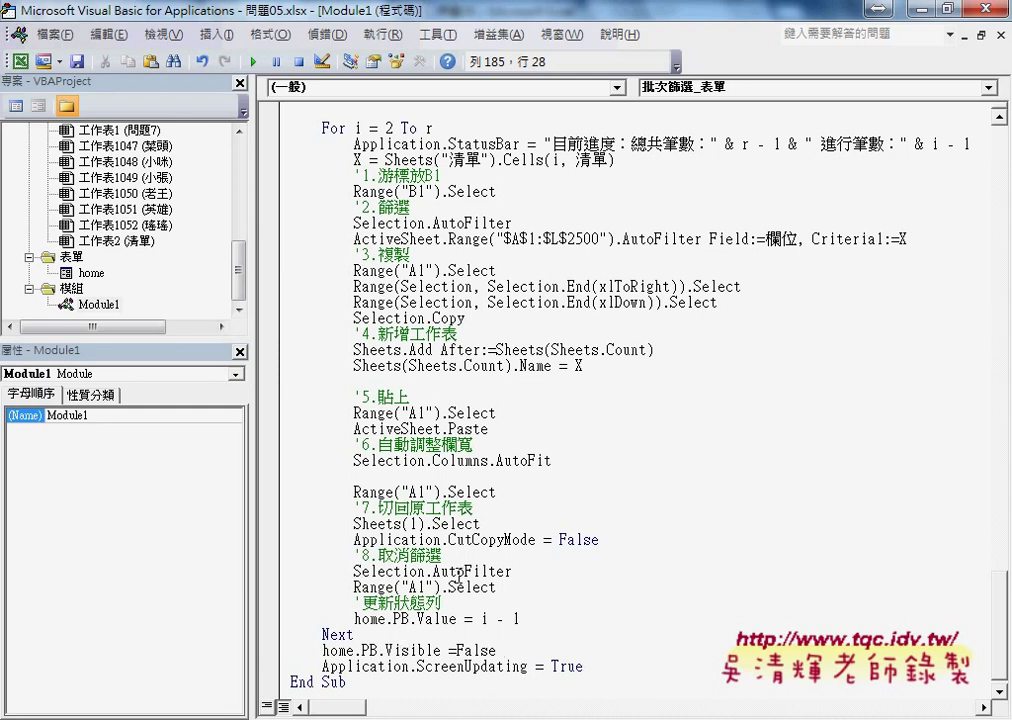
- Check the PB progress bar's Visible property on the home form, then view btn01_Click's code
double_click(91, 272)
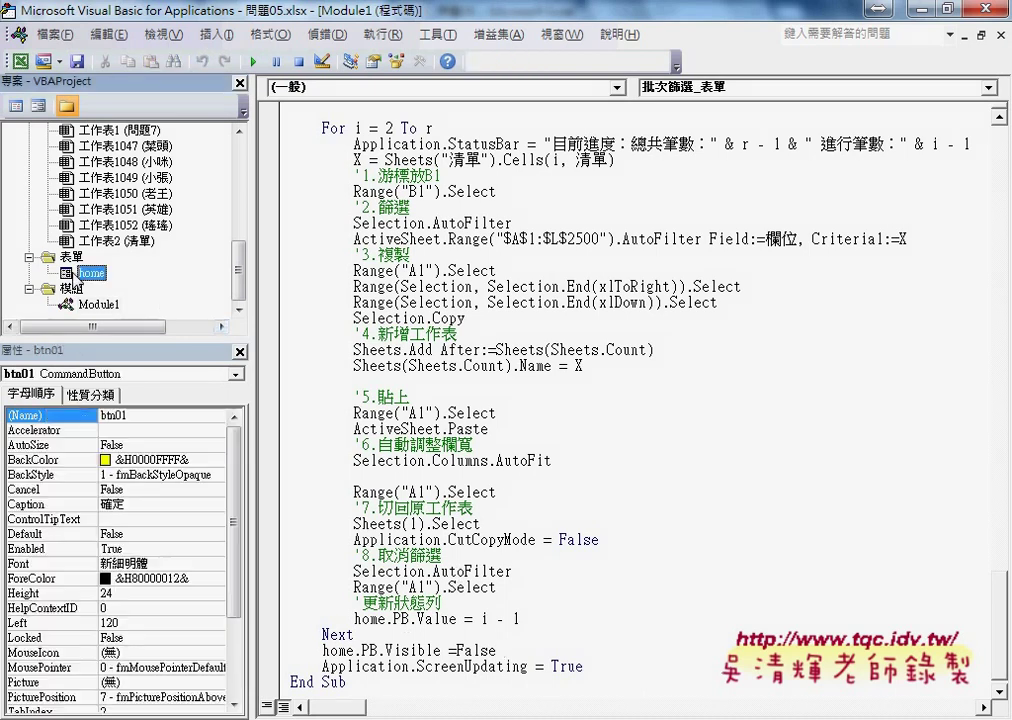
left_click(448, 283)
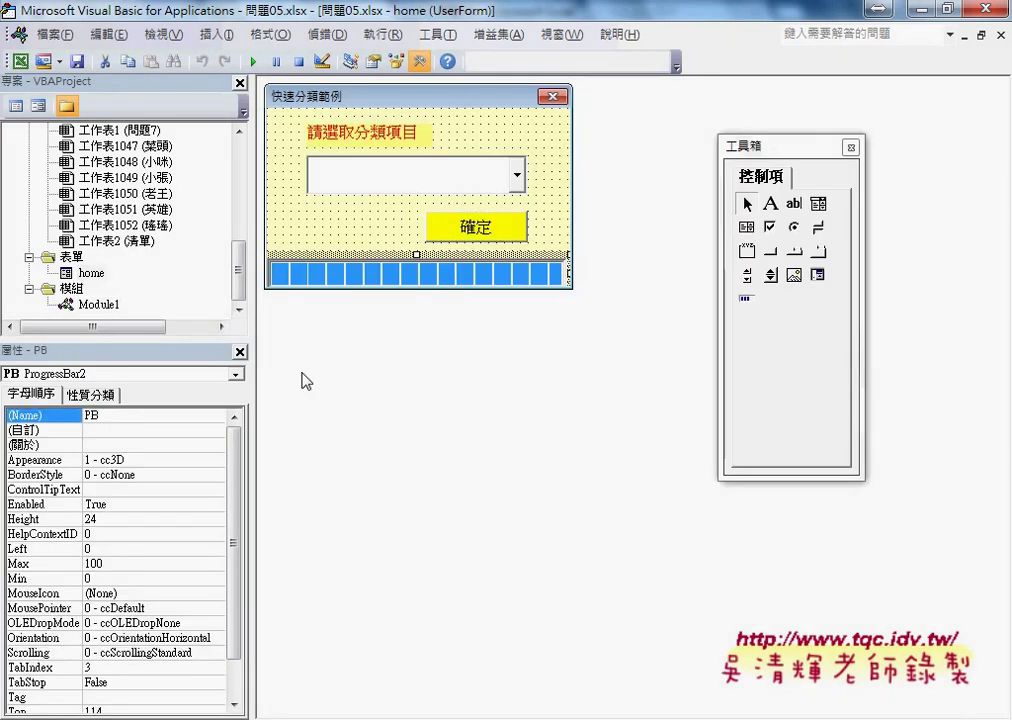
scroll(200, 600, "down", 1)
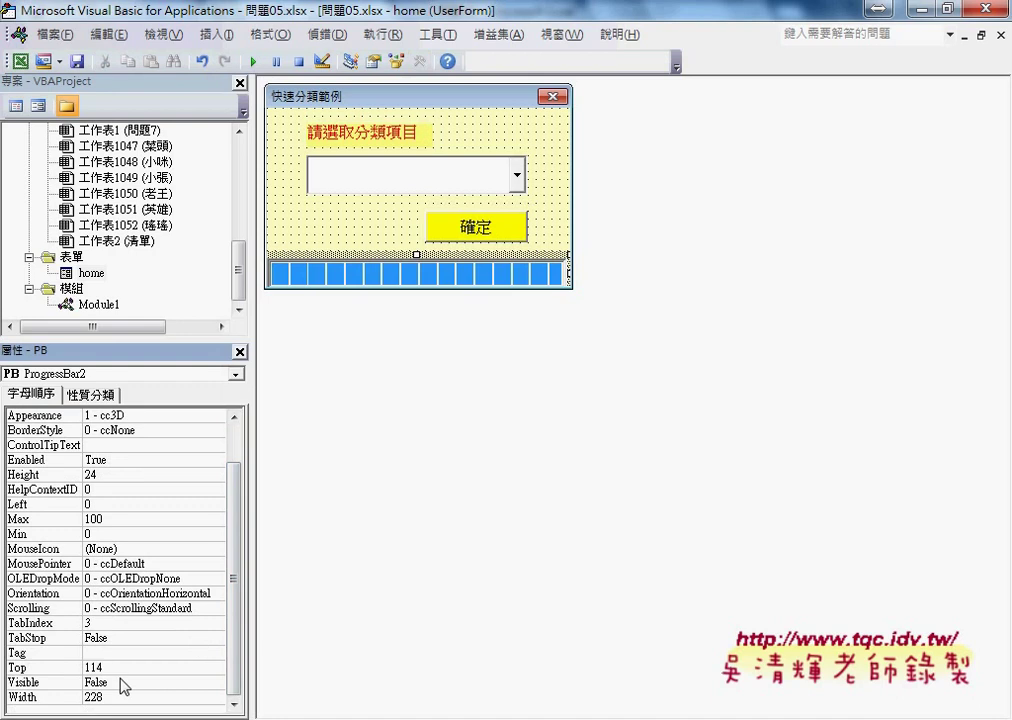
double_click(480, 228)
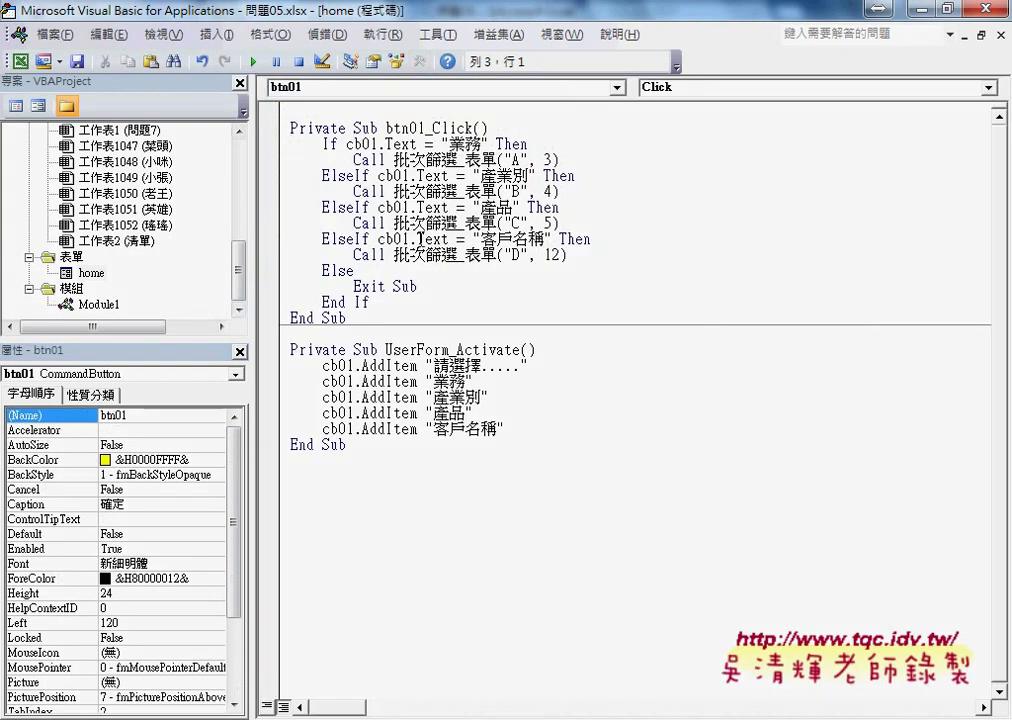
- Review Module1's statements showing and hiding PB, then reselect the whole home form in design view
double_click(99, 304)
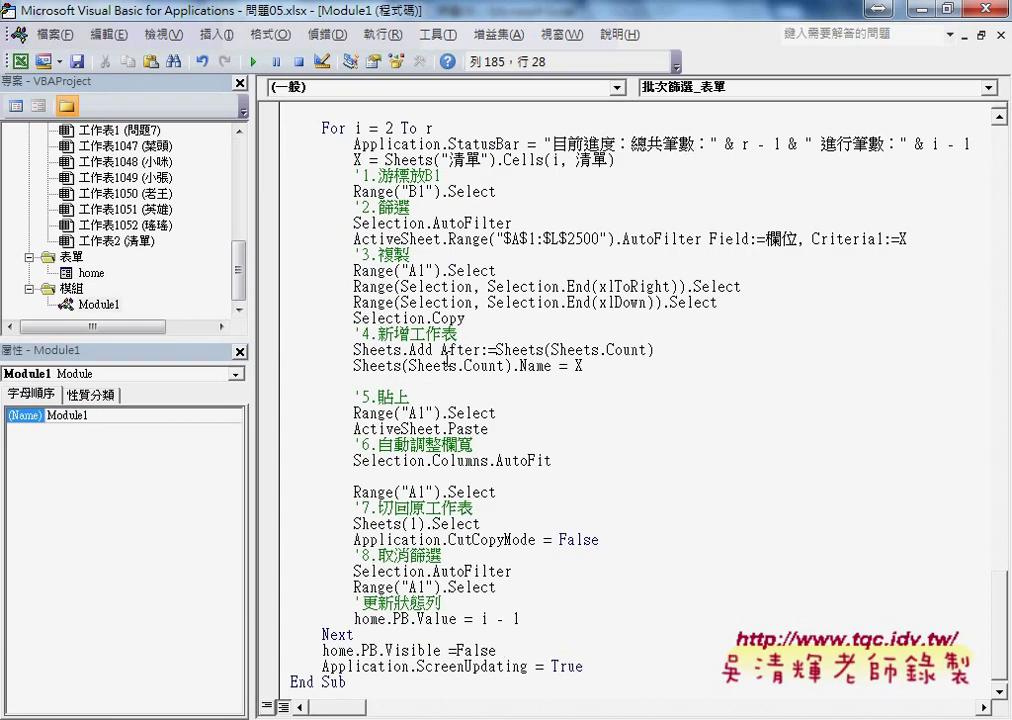
scroll(447, 358, "up", 4)
scroll(447, 358, "up", 1)
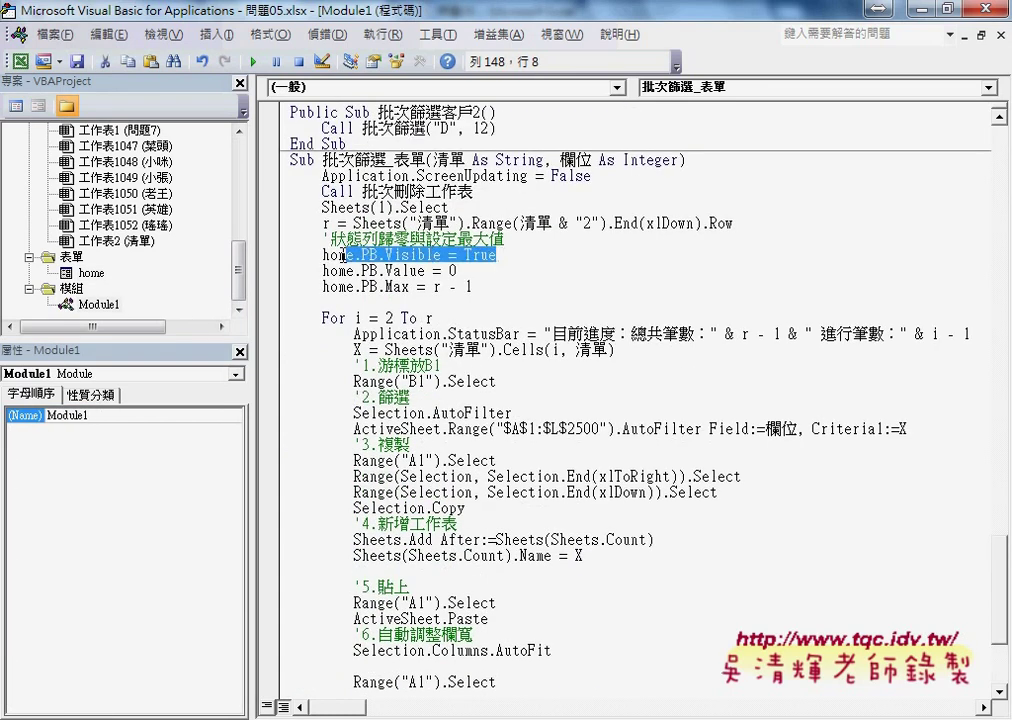
left_click_drag(497, 255, 322, 255)
scroll(326, 318, "down", 4)
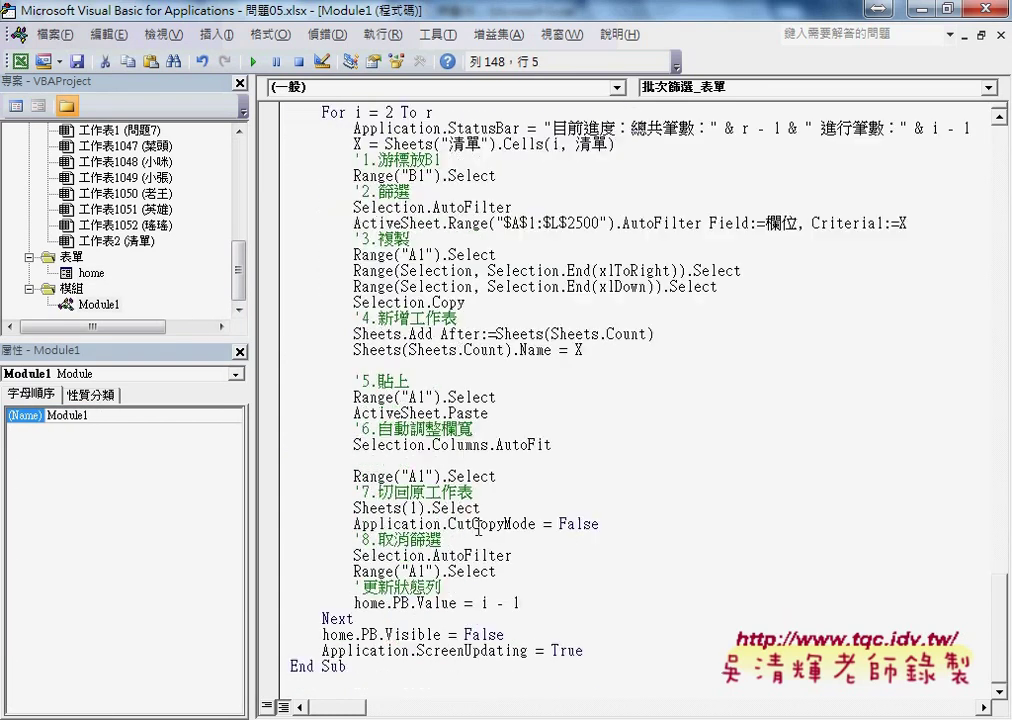
left_click_drag(503, 634, 322, 634)
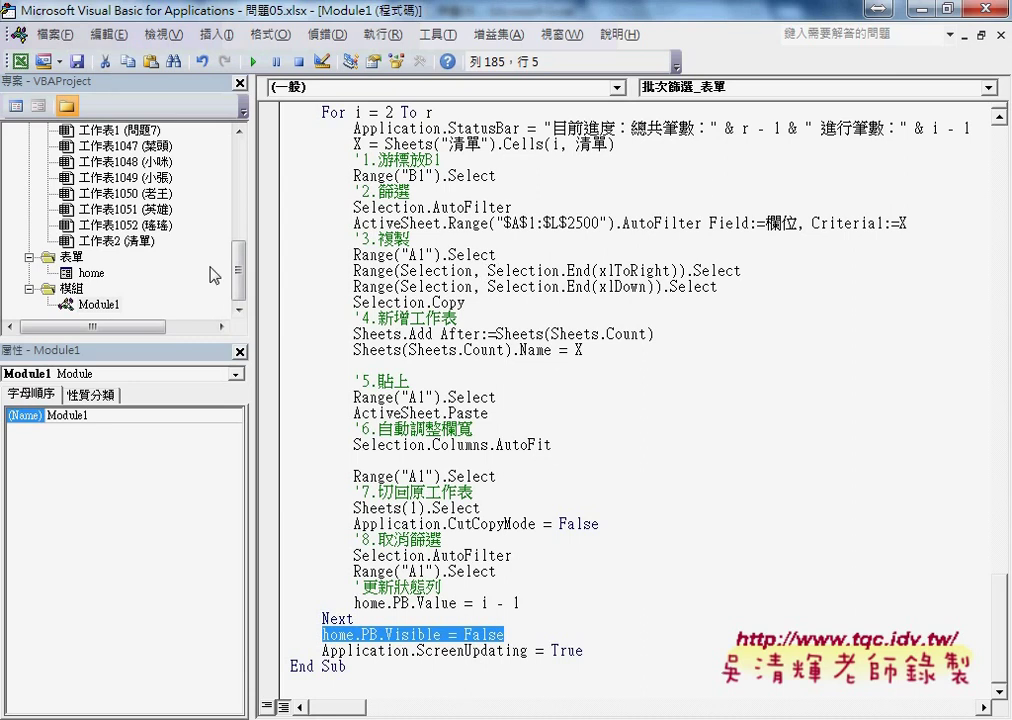
double_click(92, 274)
left_click(556, 205)
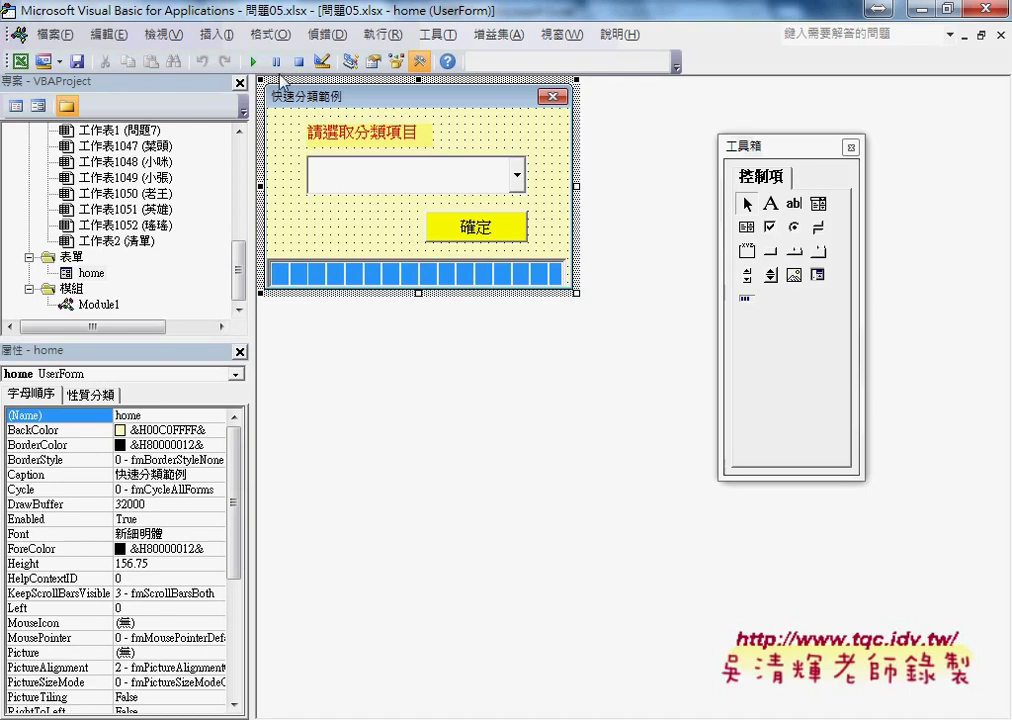
- Run the UserForm and batch-filter by 業務
left_click(255, 62)
left_click(604, 348)
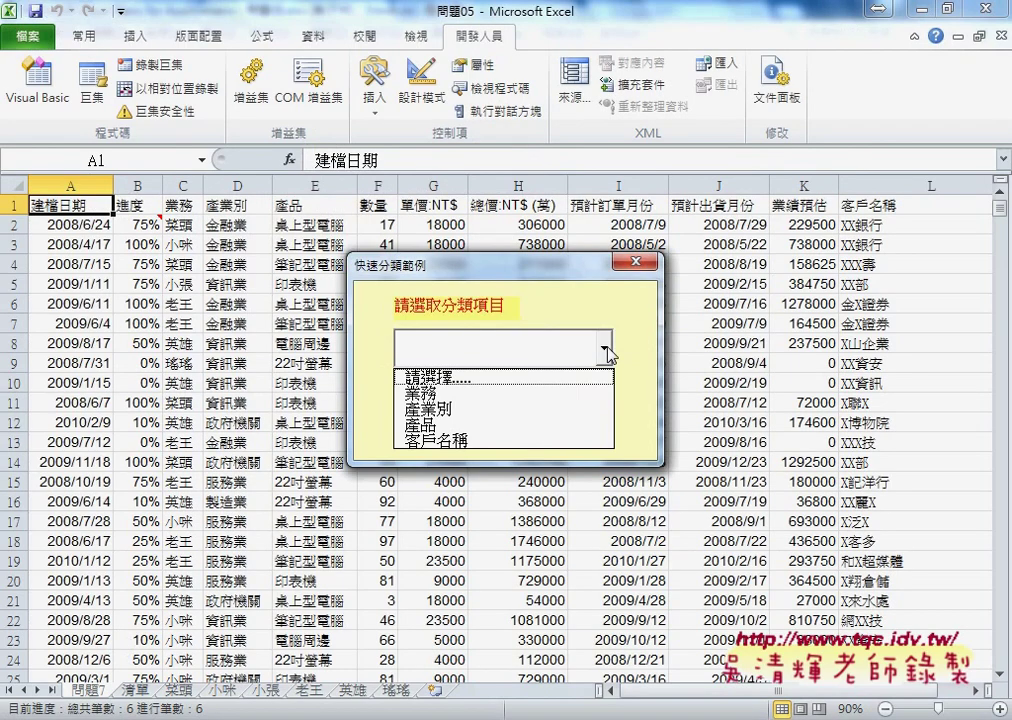
left_click(575, 387)
left_click(582, 401)
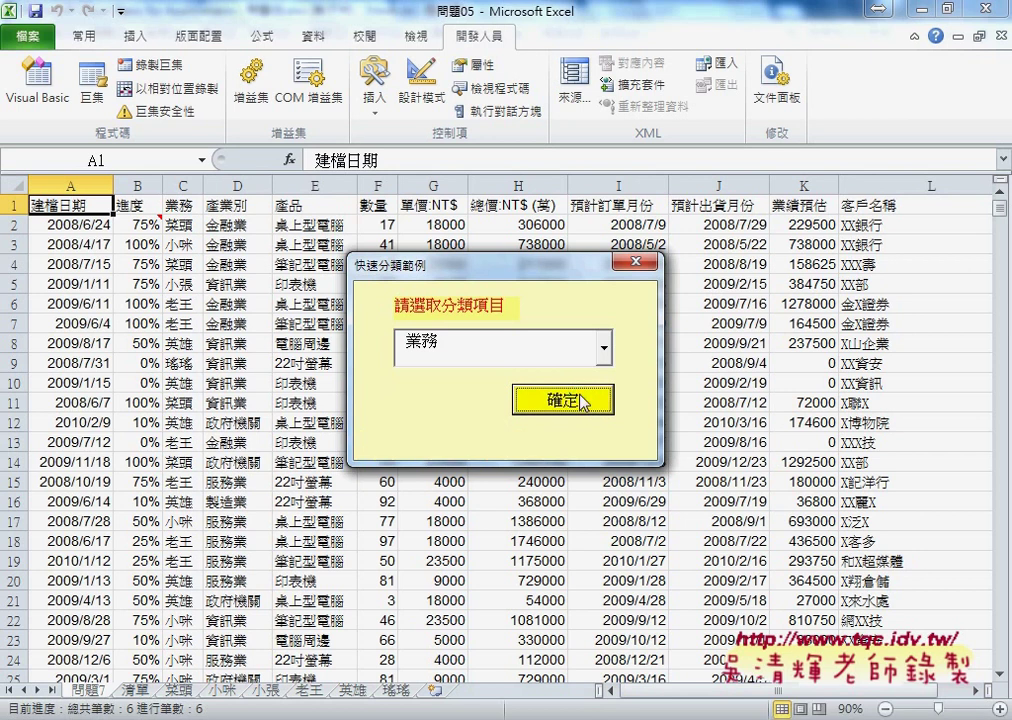
- Batch-filter by 產業別, creating industry sheets while the progress bar shows
left_click(604, 348)
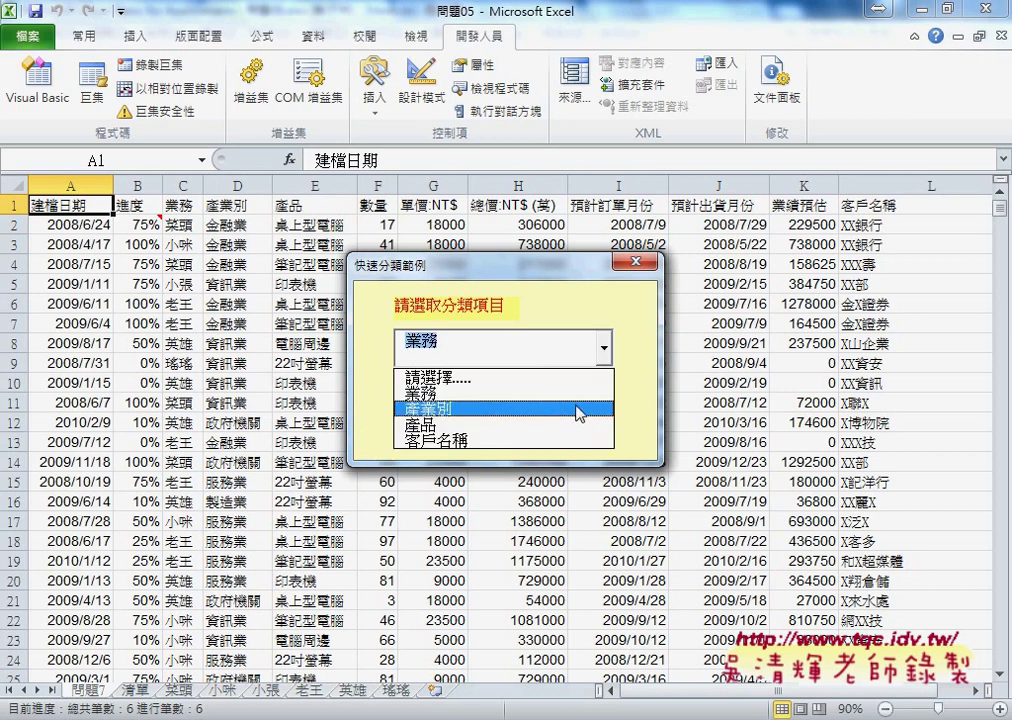
left_click(580, 409)
left_click(578, 405)
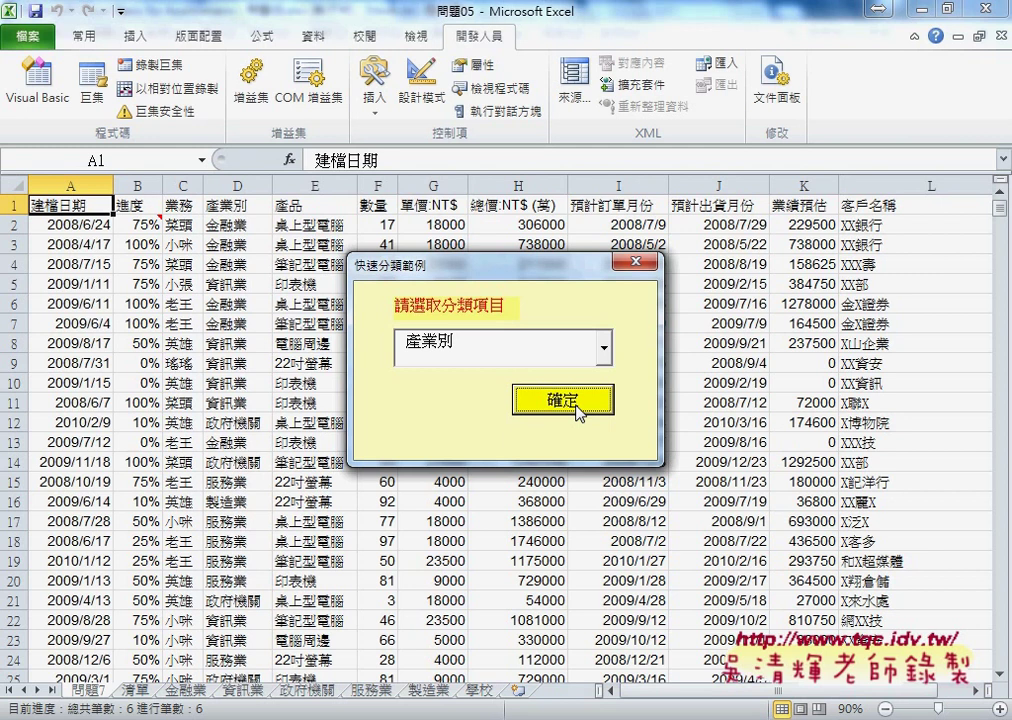
- Batch-filter by 客戶名稱 to create one sheet per customer
left_click(604, 350)
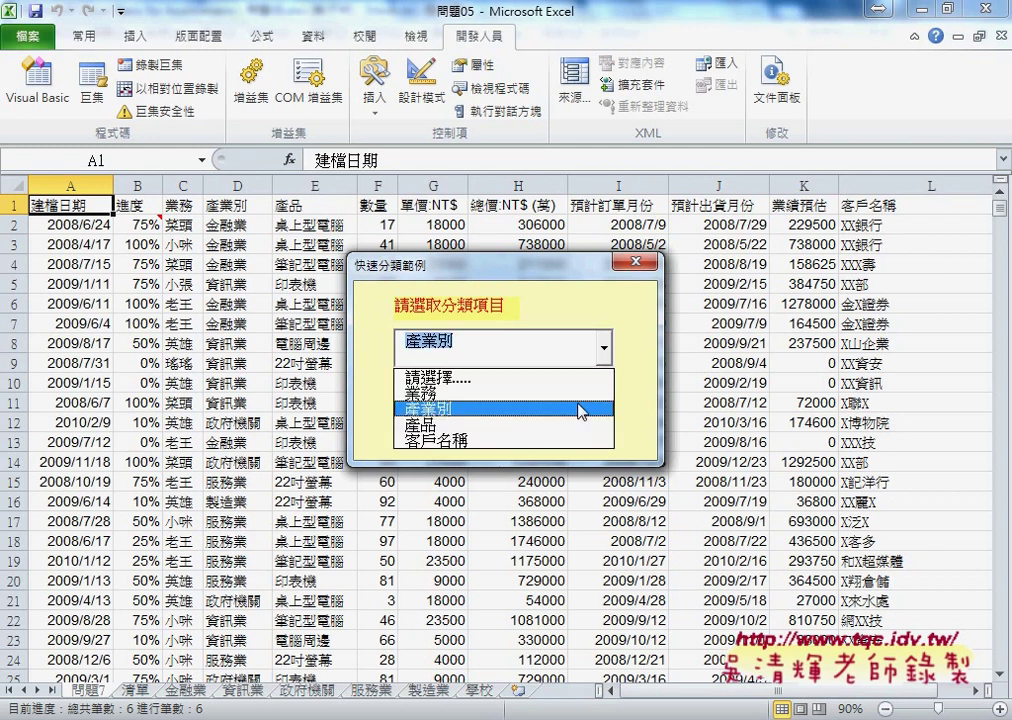
left_click(576, 440)
left_click(564, 400)
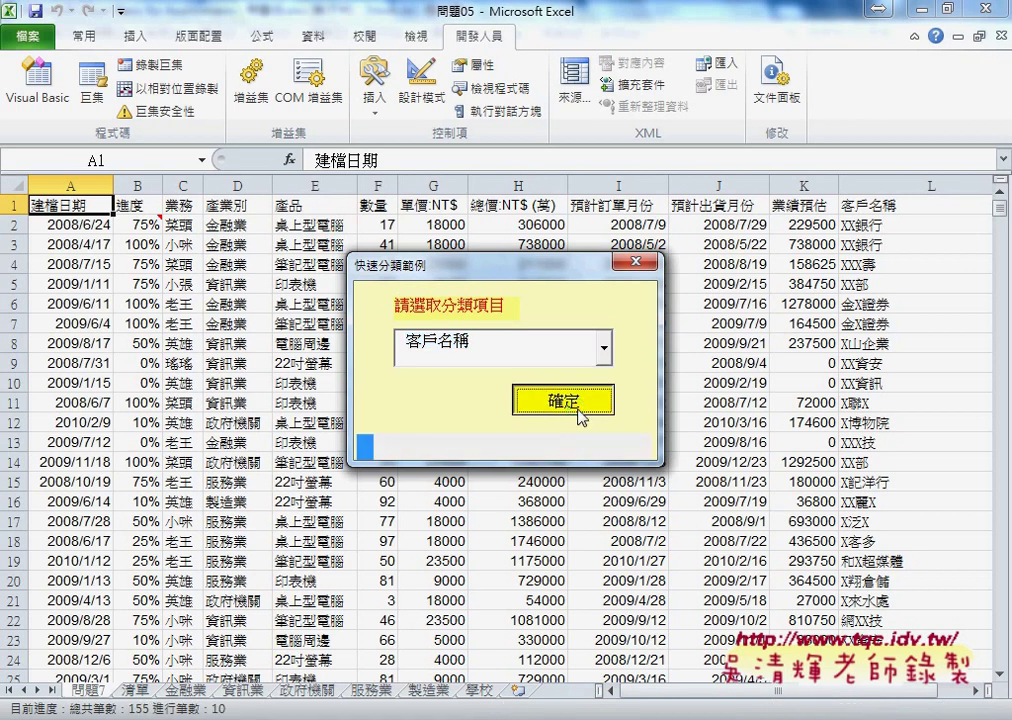